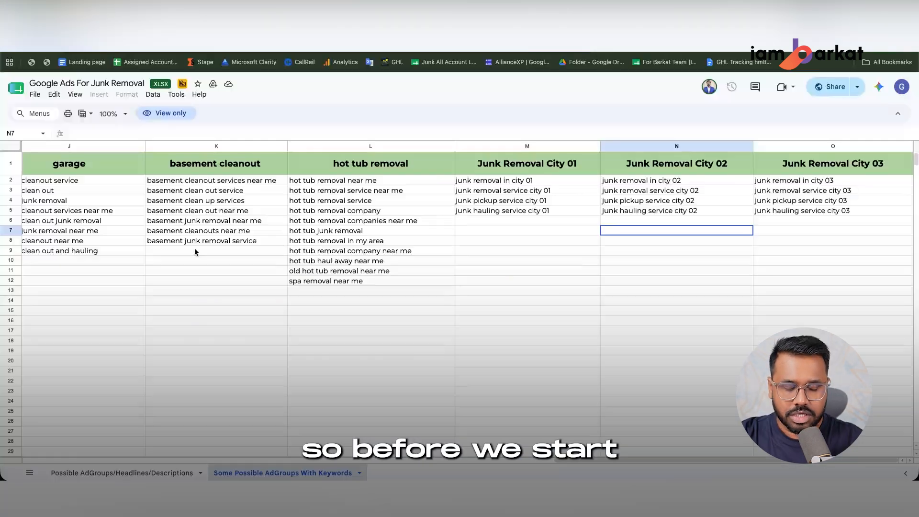
Open the Possible AdGroups/Headlines/Descriptions sheet and examine the list of possible ad groups
left_click(155, 473)
left_click(342, 365)
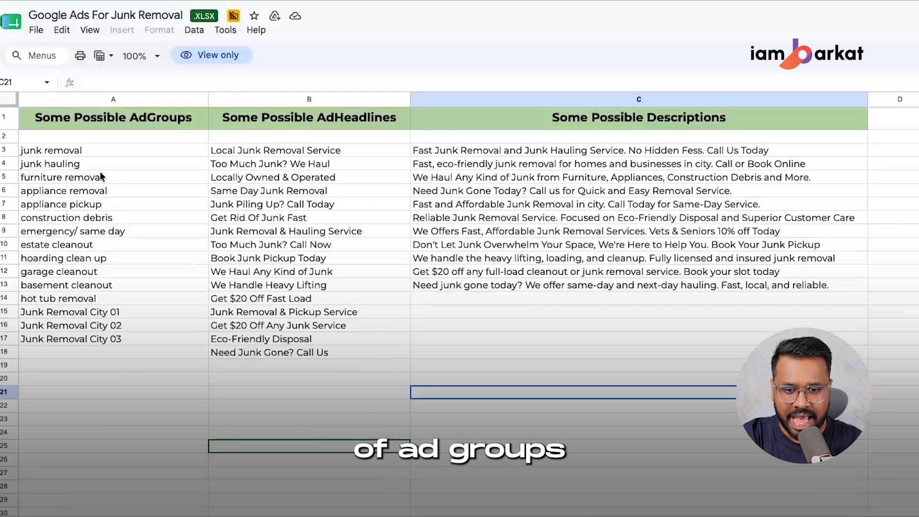
left_click(99, 167)
left_click(104, 205)
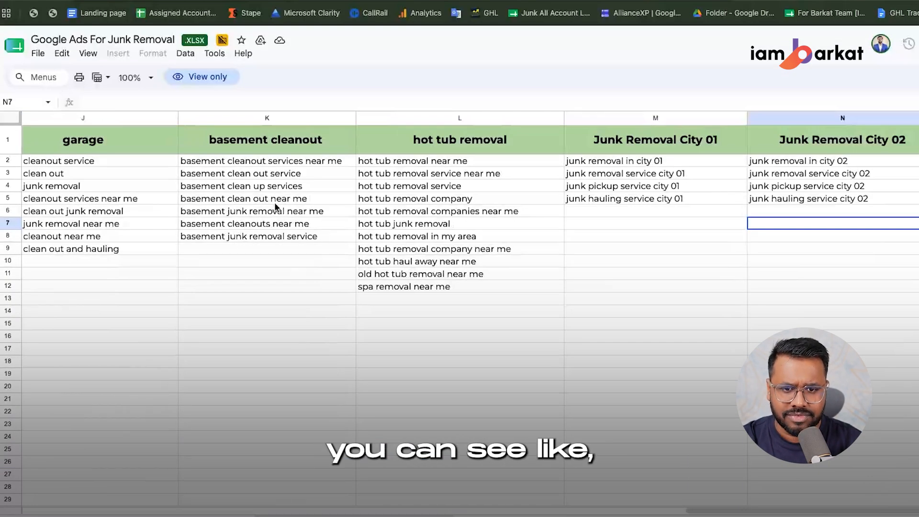
Examine the keyword columns for all ad groups, from junk removal to the city groups, and the suggested ad headlines and descriptions
scroll(276, 207, "left", 20)
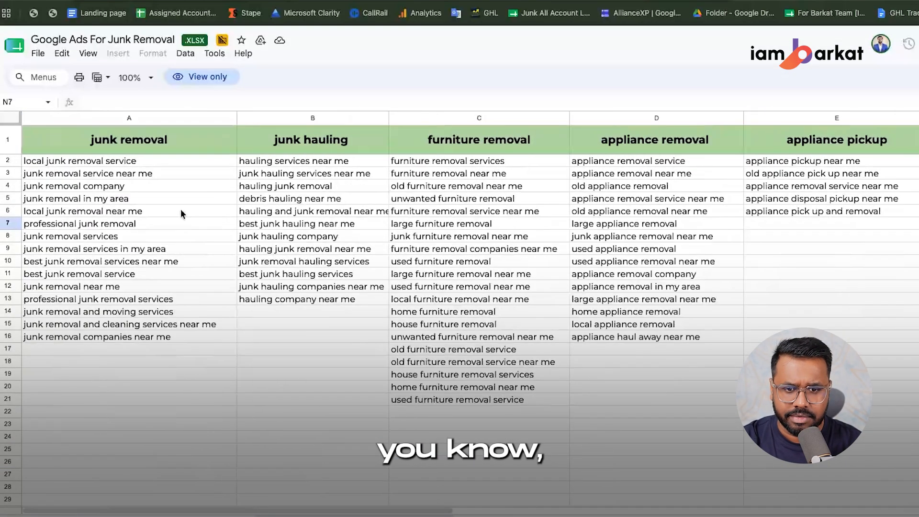
scroll(117, 273, "right", 20)
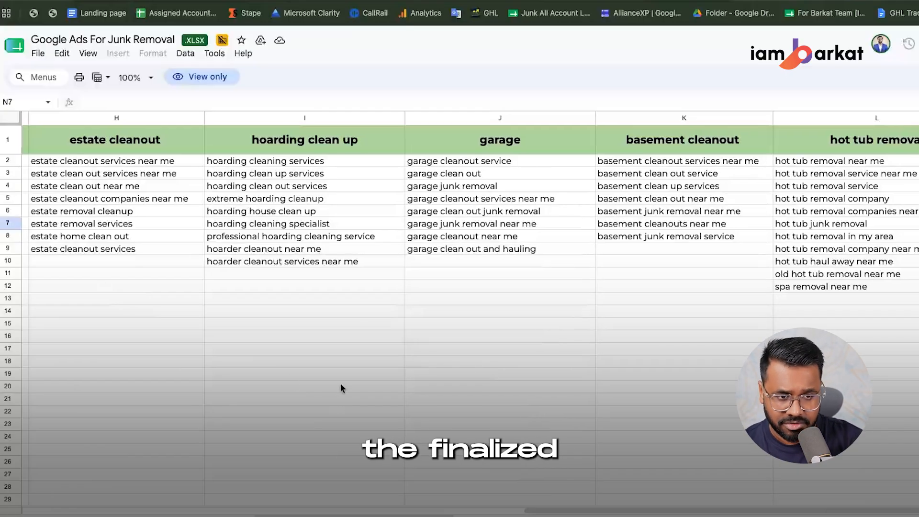
scroll(374, 317, "right", 8)
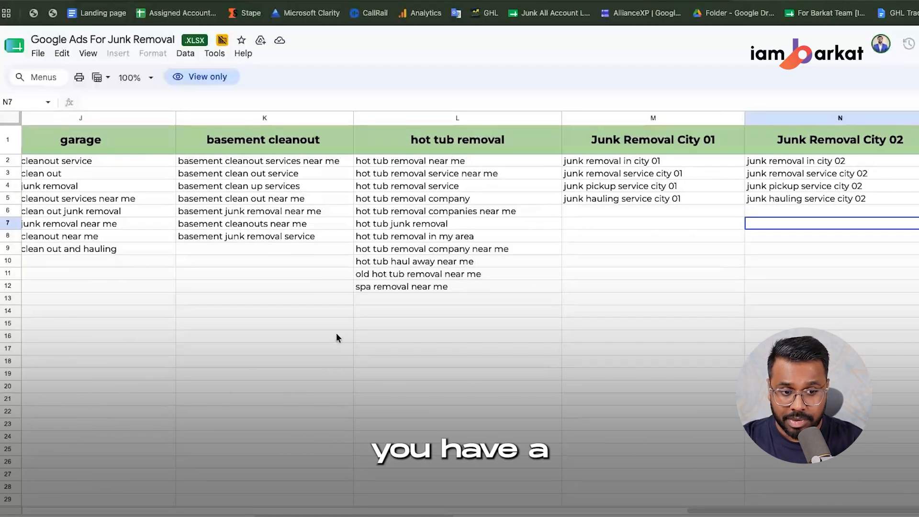
scroll(309, 324, "left", 15)
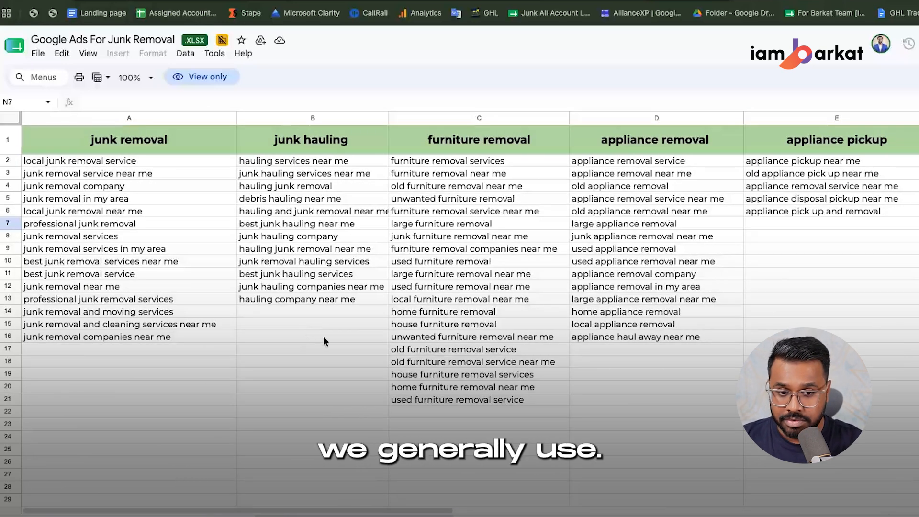
left_click(335, 1)
left_click(255, 359)
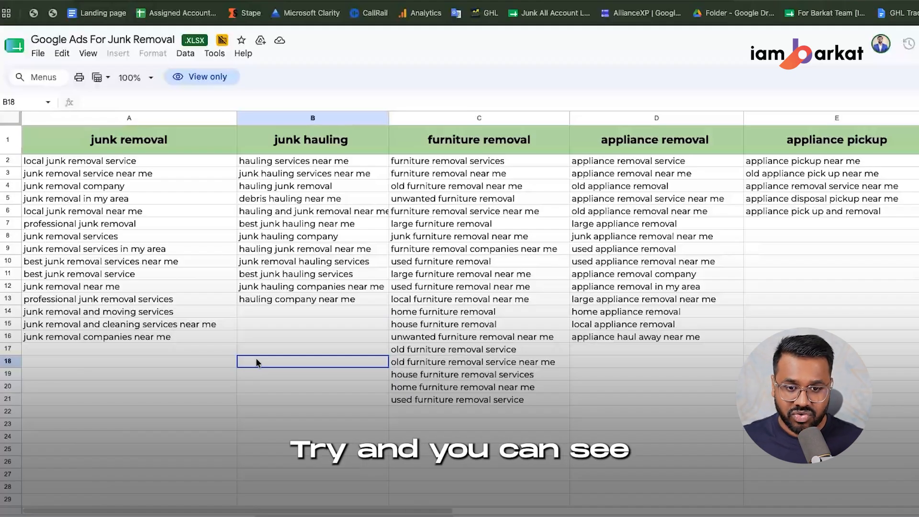
scroll(527, 337, "right", 5)
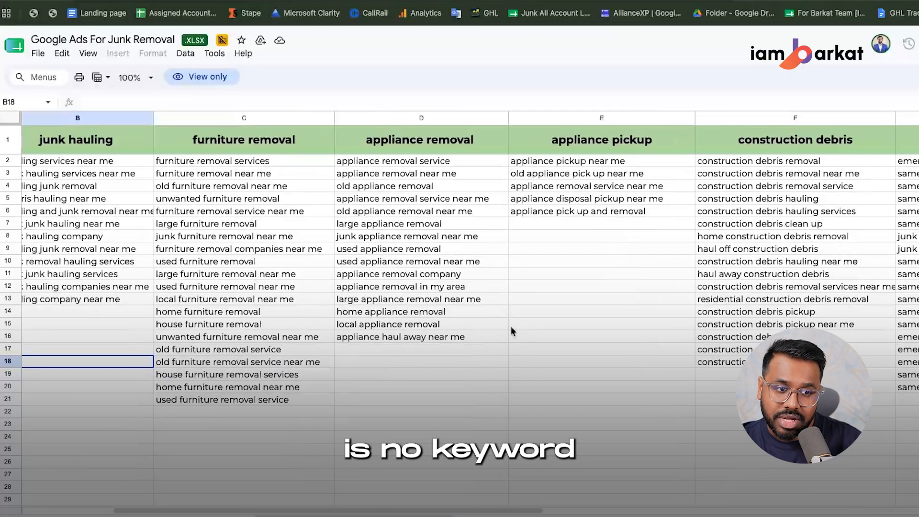
scroll(510, 326, "left", 5)
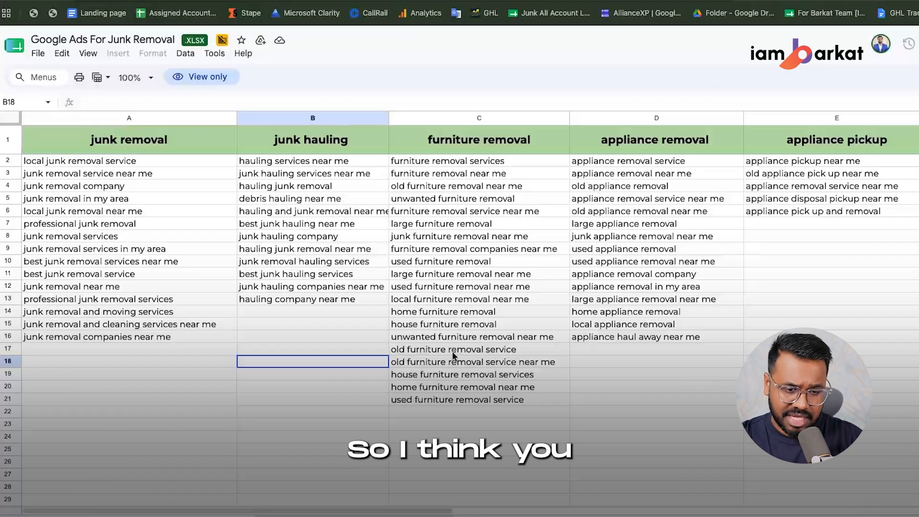
scroll(452, 332, "right", 10)
scroll(463, 300, "left", 10)
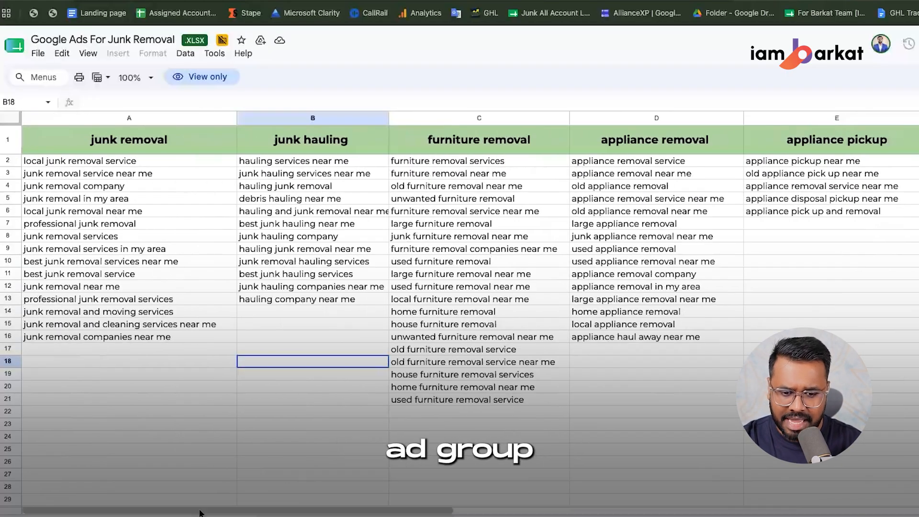
left_click(200, 515)
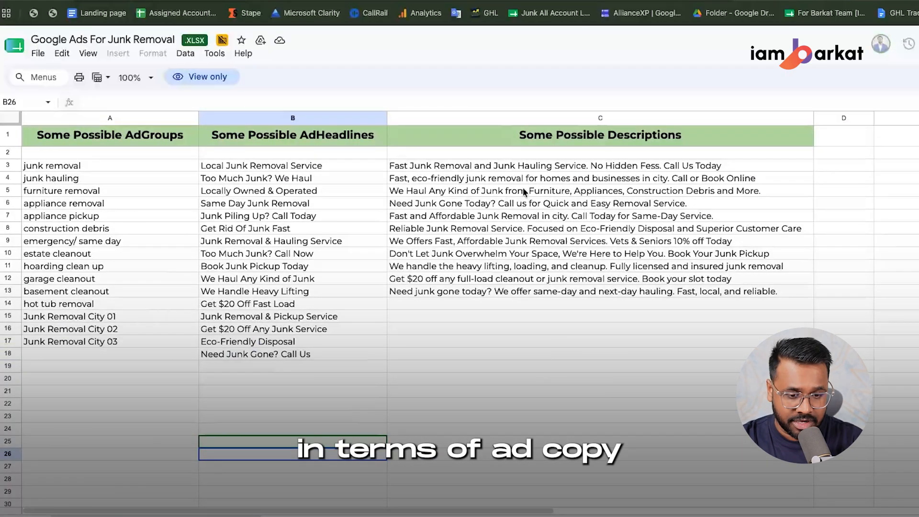
left_click(343, 509)
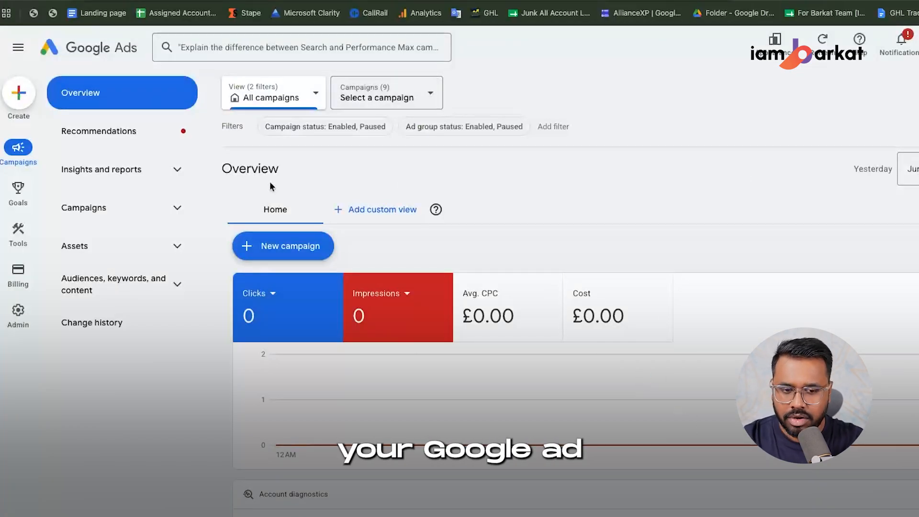
Start a new Google Ads campaign with the Leads objective and review its conversion goals
left_click(307, 246)
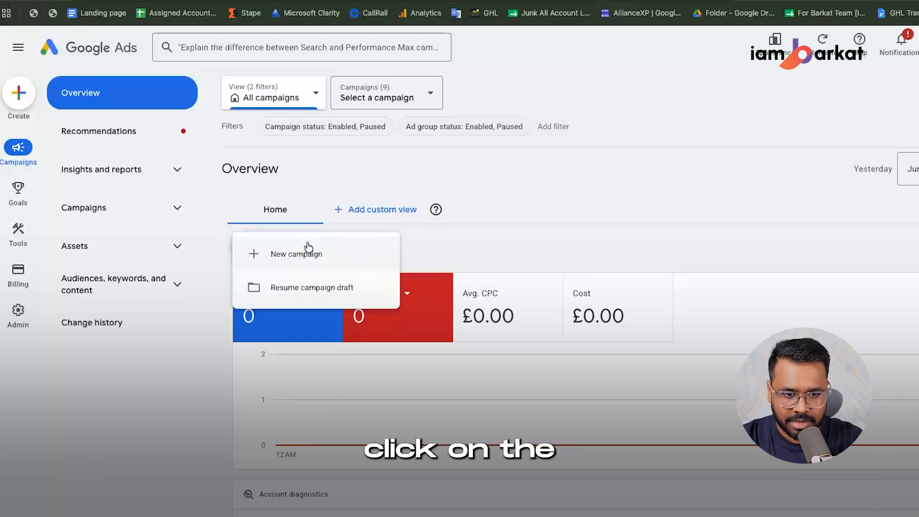
left_click(286, 252)
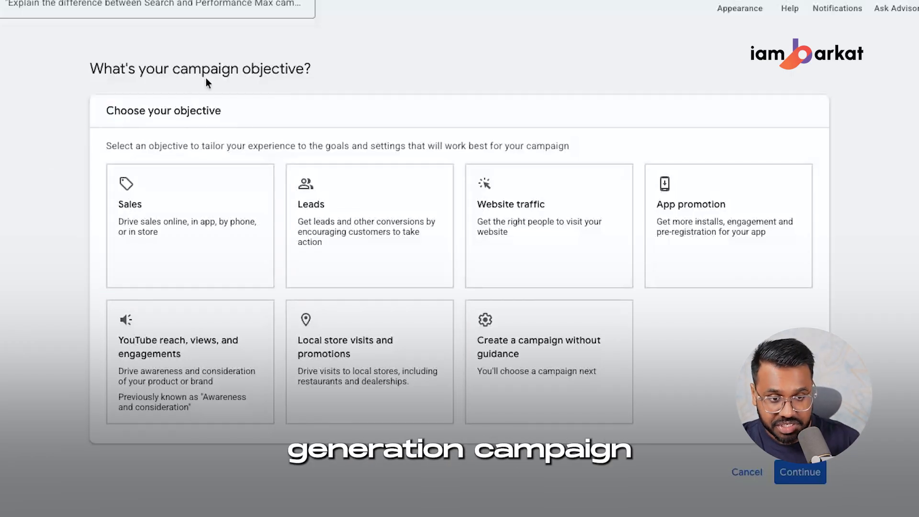
left_click(347, 217)
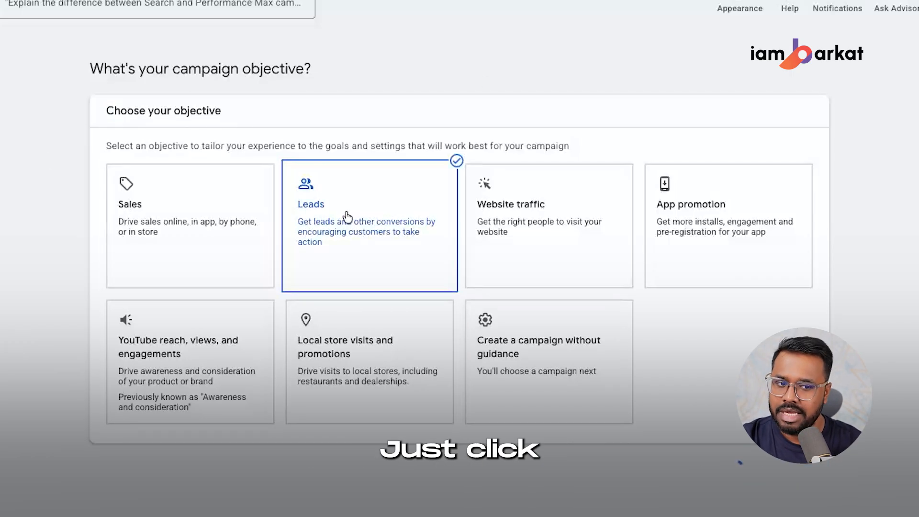
scroll(370, 249, "down", 5)
scroll(268, 335, "up", 2)
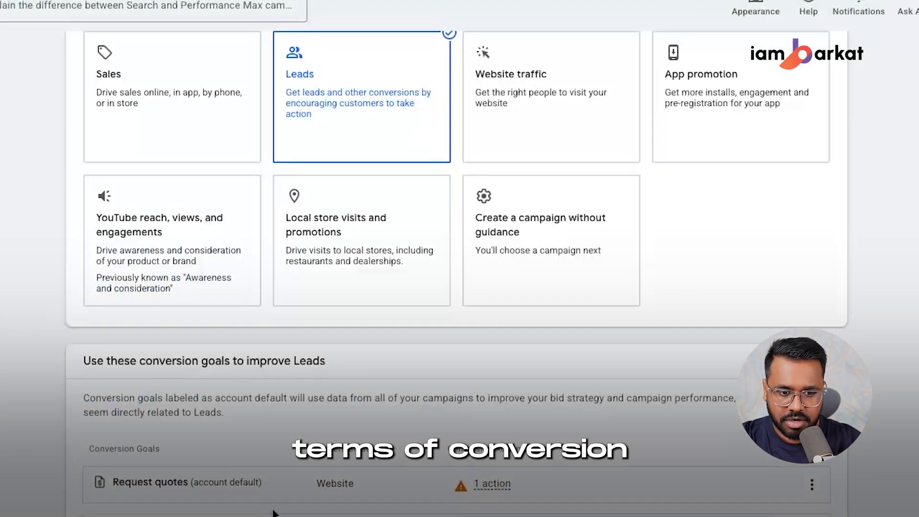
scroll(214, 458, "down", 3)
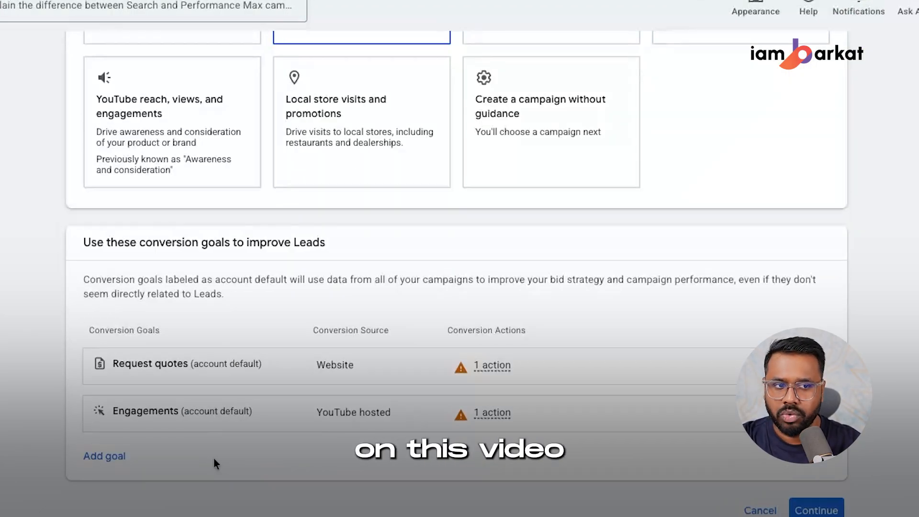
scroll(263, 417, "up", 3)
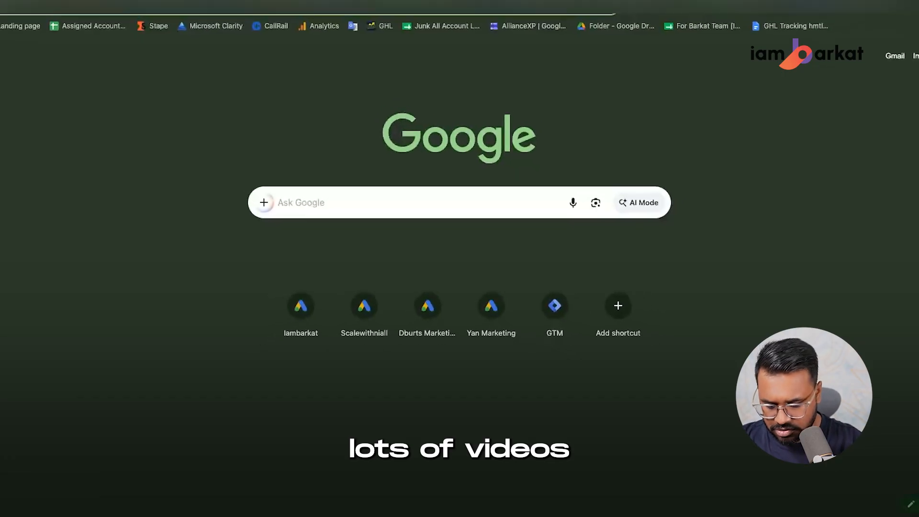
Switch to YouTube and open the iambarkat channel page
type("y")
key("Down")
key("Down")
key("Down")
key("Down")
key("Down")
key("Down")
key("Return")
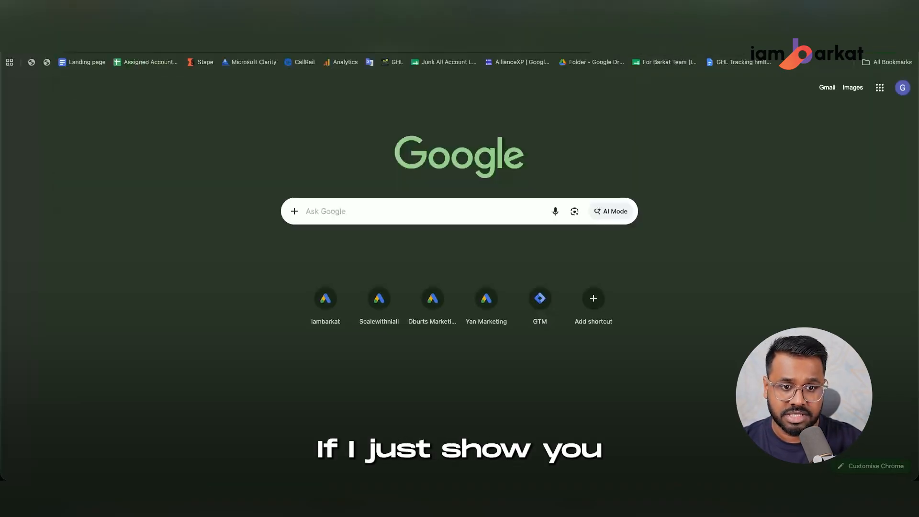
scroll(272, 323, "down", 4)
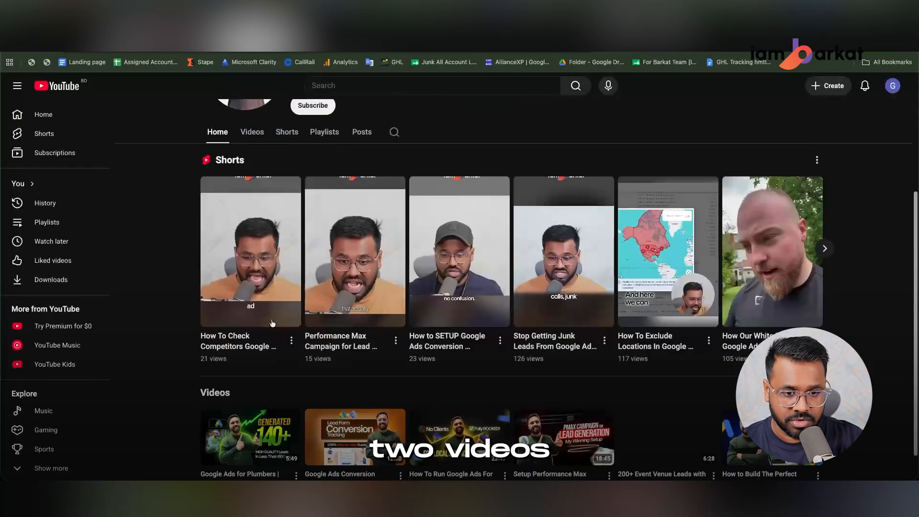
Look through the channel's videos for the Google Ads conversion tracking tutorials
left_click(252, 132)
scroll(352, 329, "down", 5)
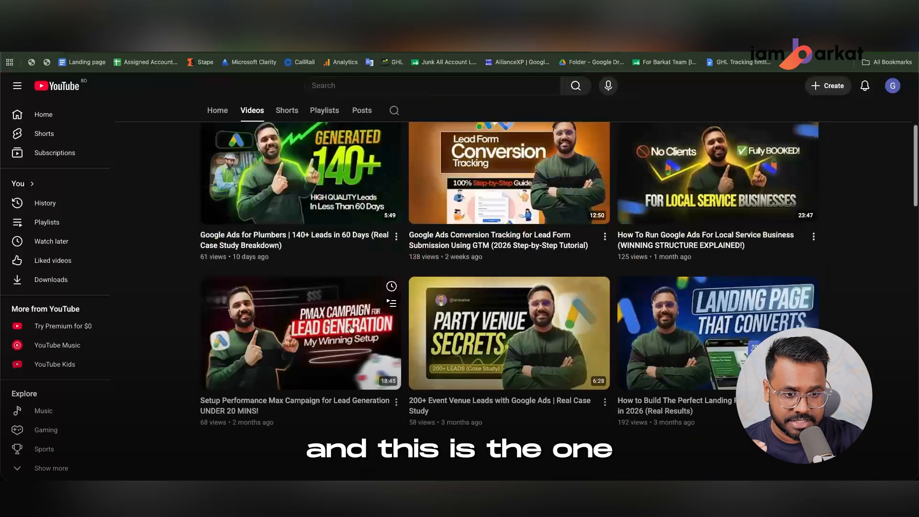
scroll(352, 329, "up", 6)
scroll(479, 355, "down", 2)
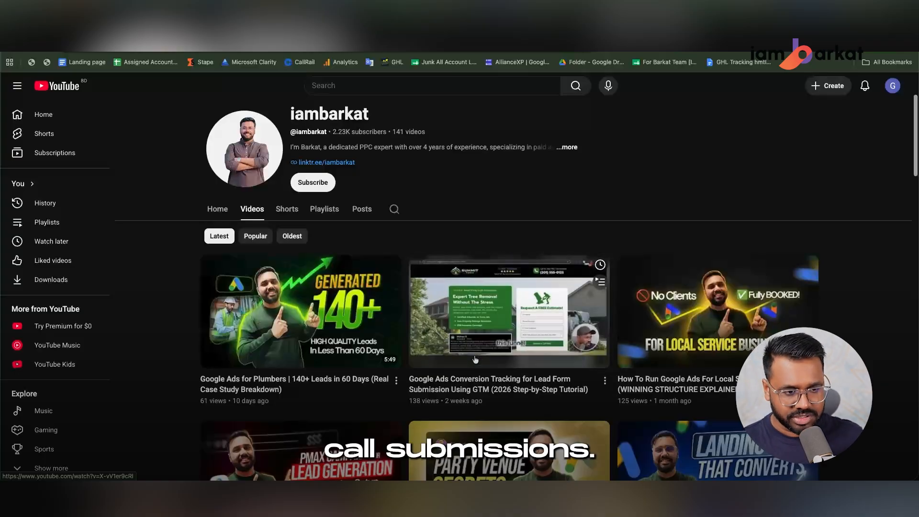
scroll(476, 359, "down", 9)
scroll(466, 186, "up", 9)
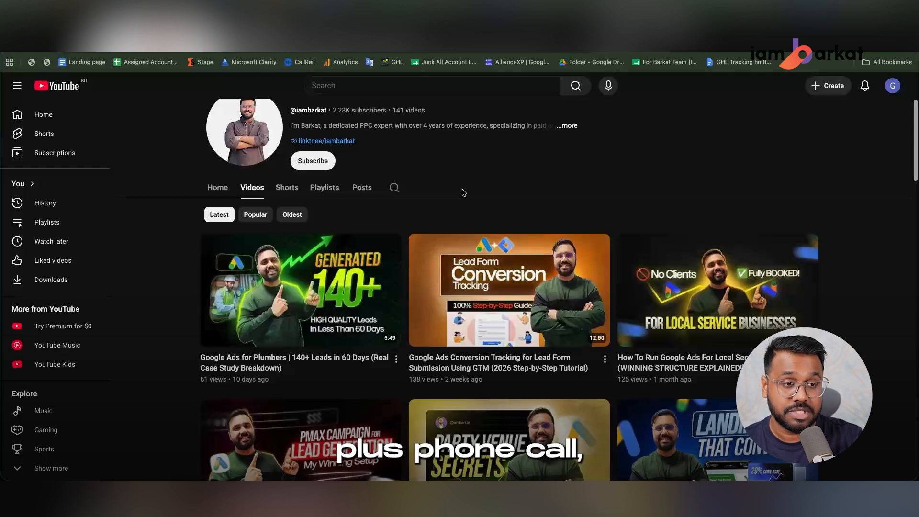
scroll(464, 192, "down", 9)
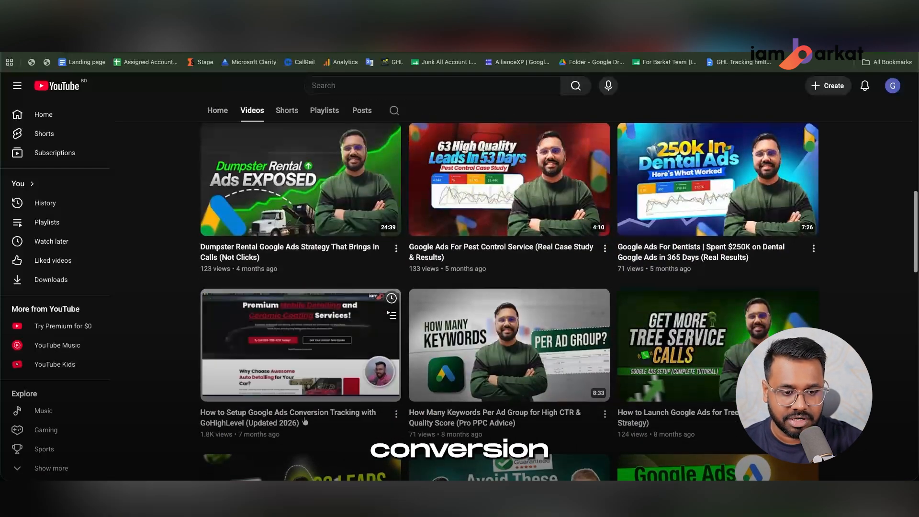
mouse_move(335, 431)
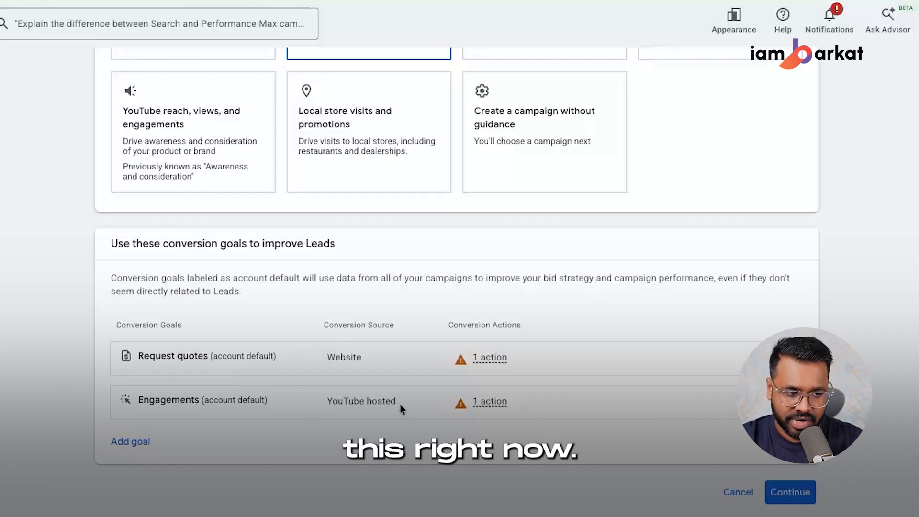
Accept the listed conversion goals in Google Ads and choose Search as the campaign type
left_click(794, 491)
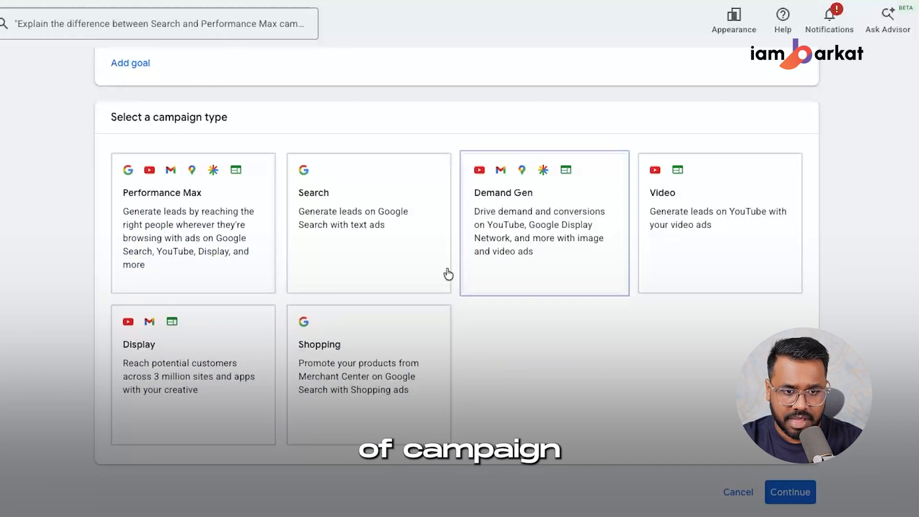
left_click(383, 225)
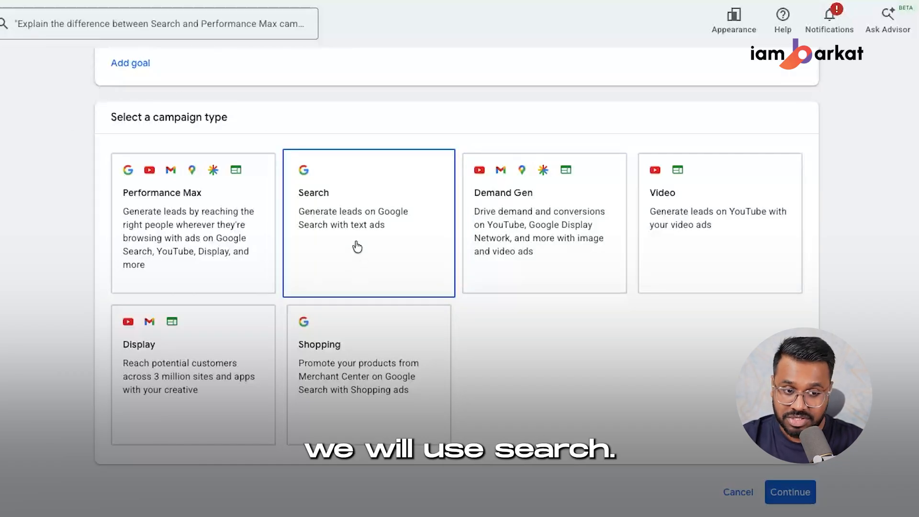
scroll(357, 246, "down", 5)
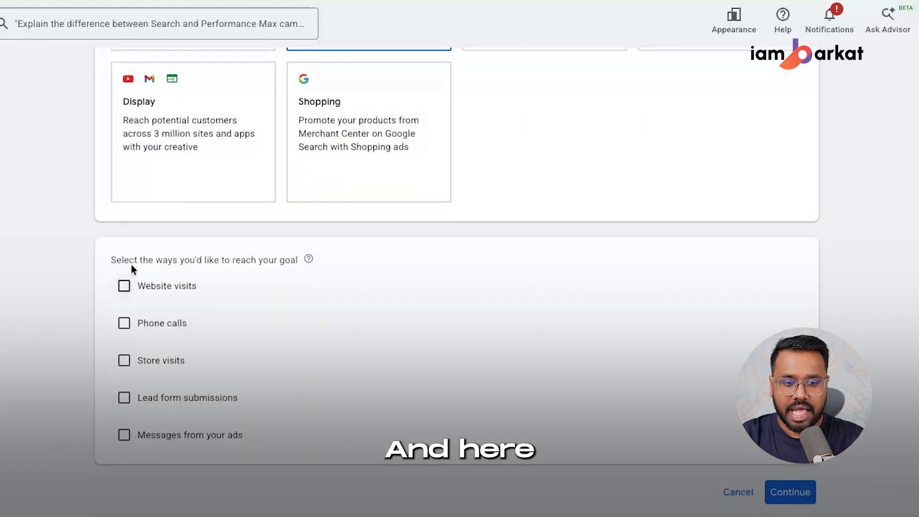
left_click(124, 287)
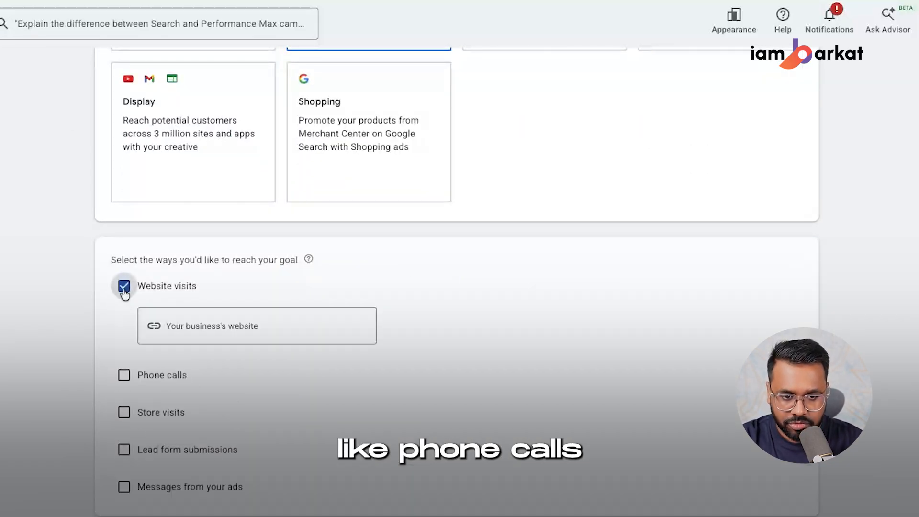
left_click(124, 376)
left_click(172, 304)
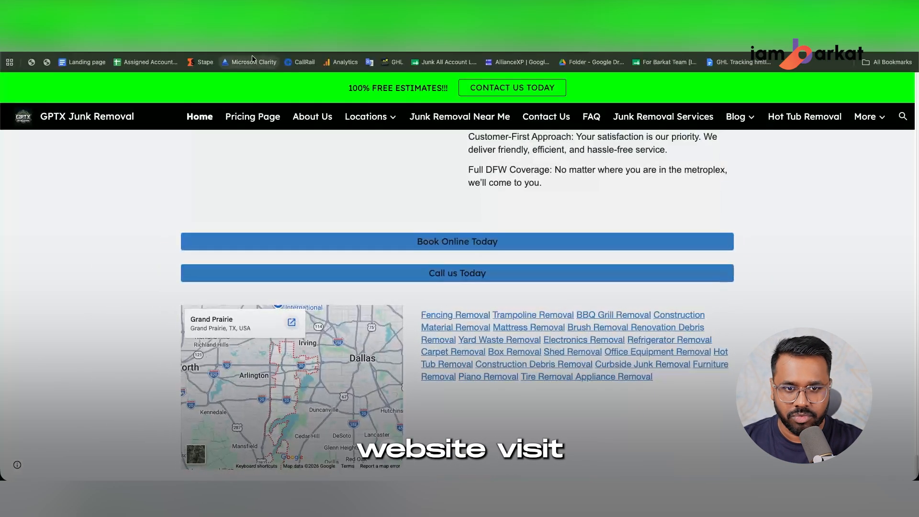
left_click(249, 50)
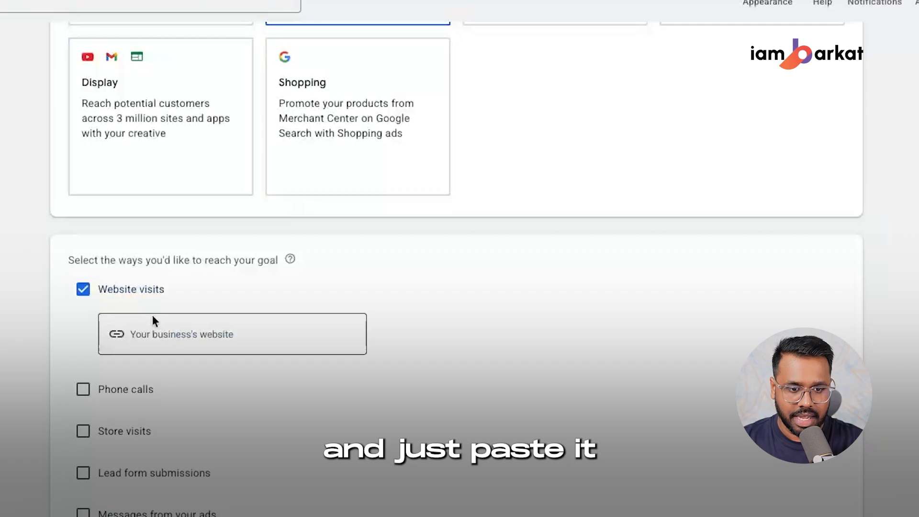
left_click(153, 317)
type("https://www.gptxjunkremoval.com/")
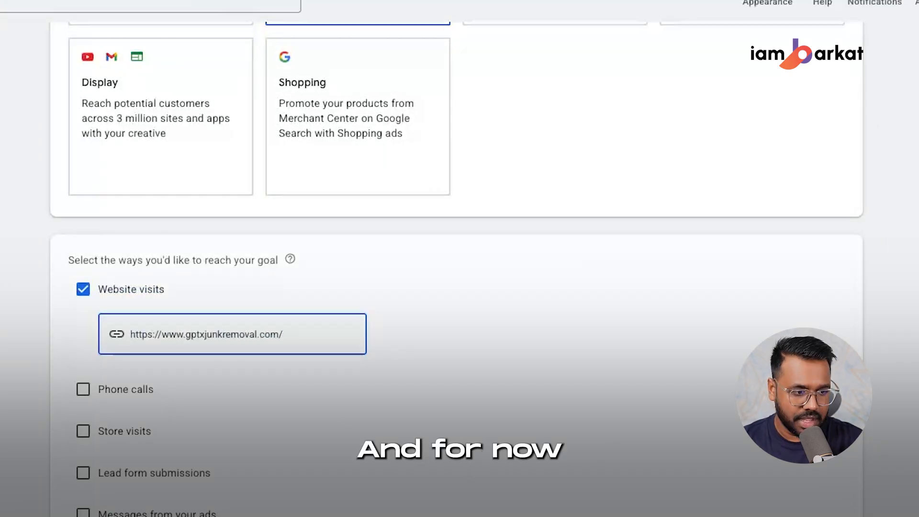
Name the campaign "Leads-Search Junk Removal"
scroll(328, 150, "down", 3)
scroll(328, 150, "down", 5)
left_click(173, 281)
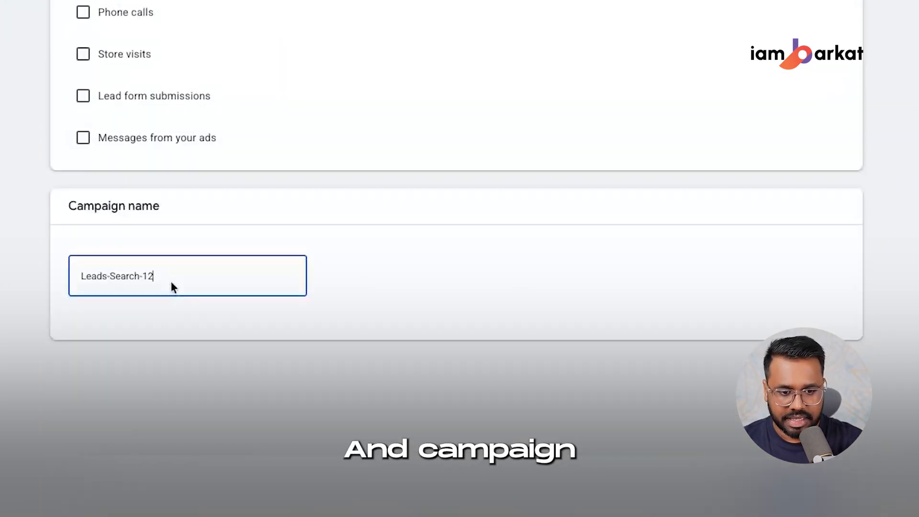
key("BackSpace")
key("BackSpace")
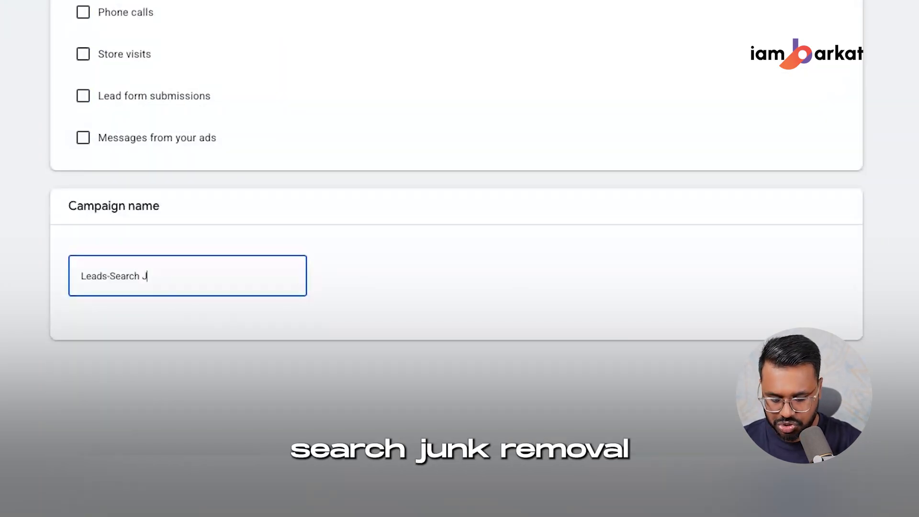
type("Junk Removal")
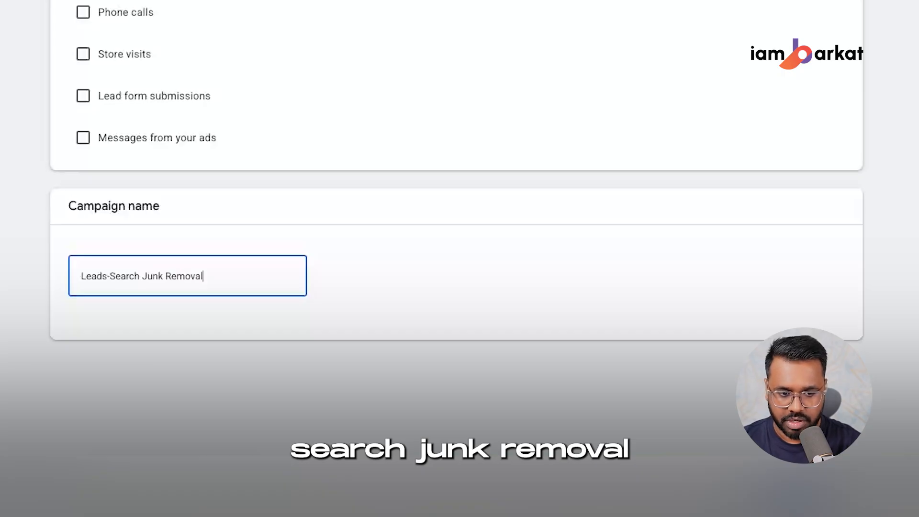
Append "TE" to the campaign name and set bidding to focus on clicks with a maximum cost per click bid limit
type(" TE")
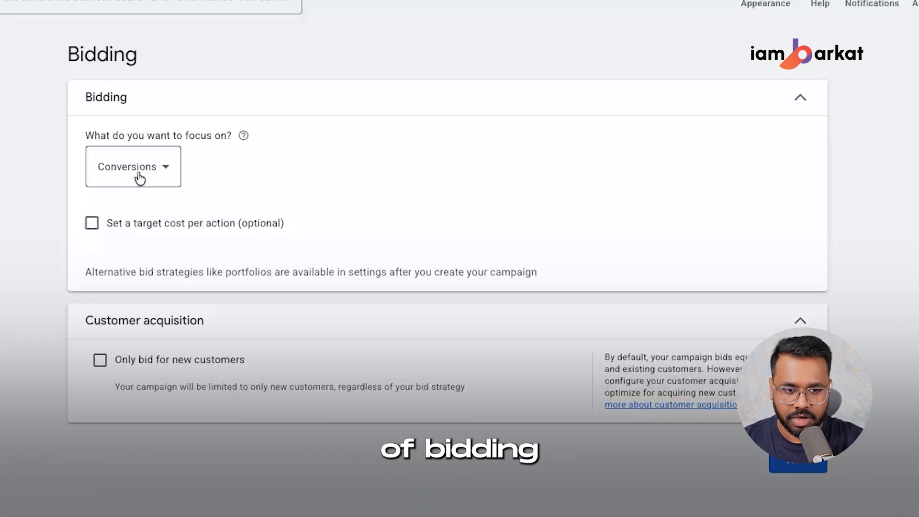
left_click(139, 178)
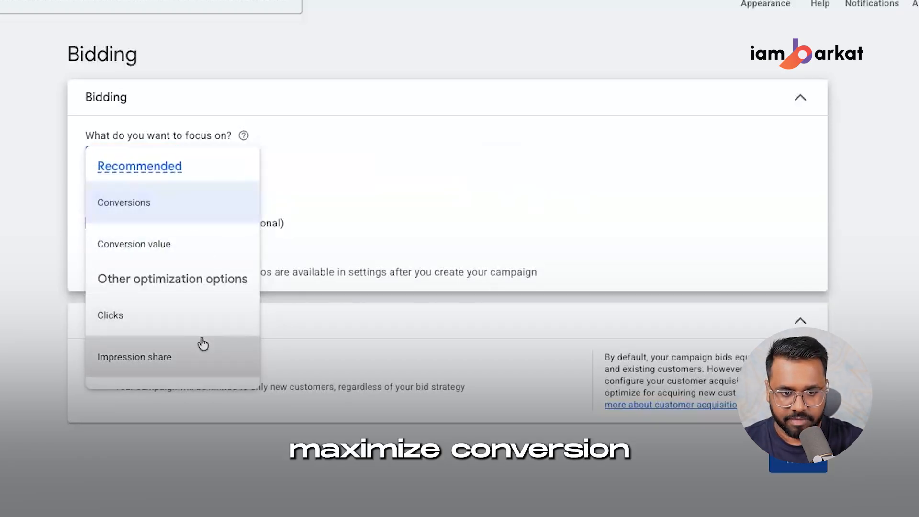
left_click(170, 335)
left_click(109, 225)
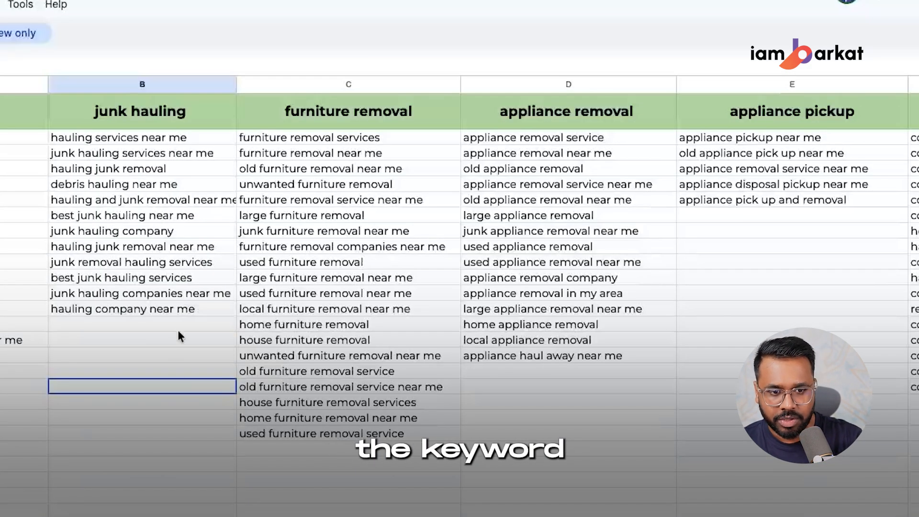
Set the maximum CPC bid limit to £5
left_click(164, 433)
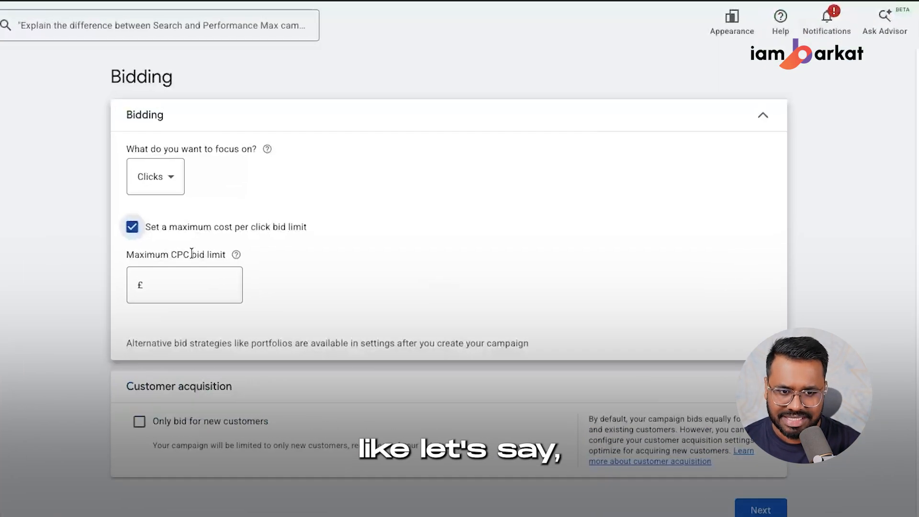
left_click(176, 284)
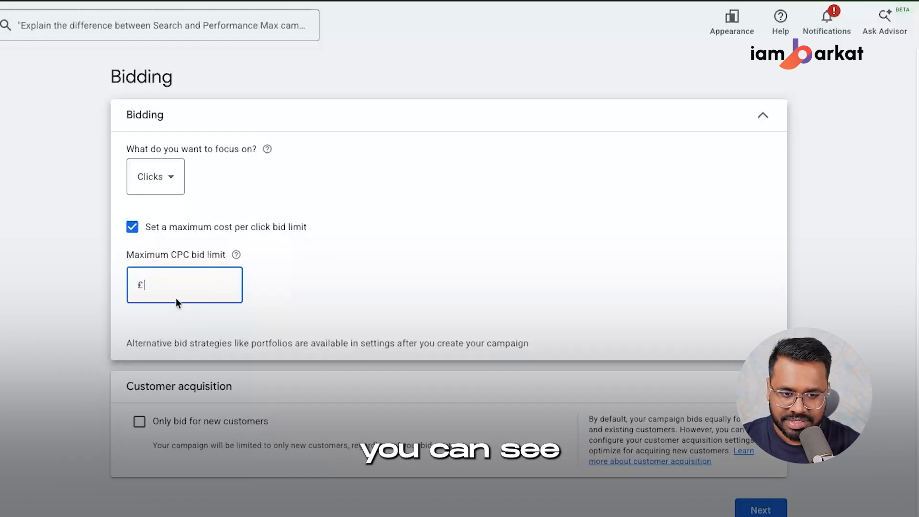
type("5")
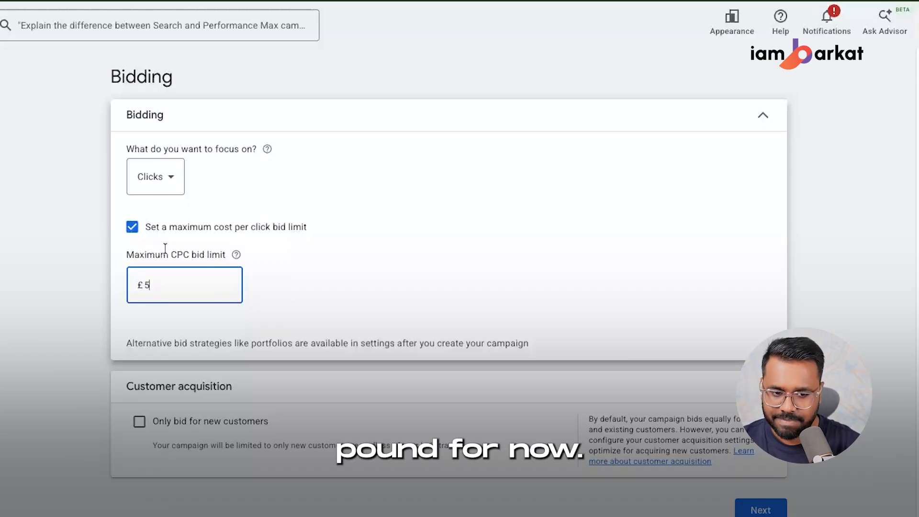
left_click(164, 246)
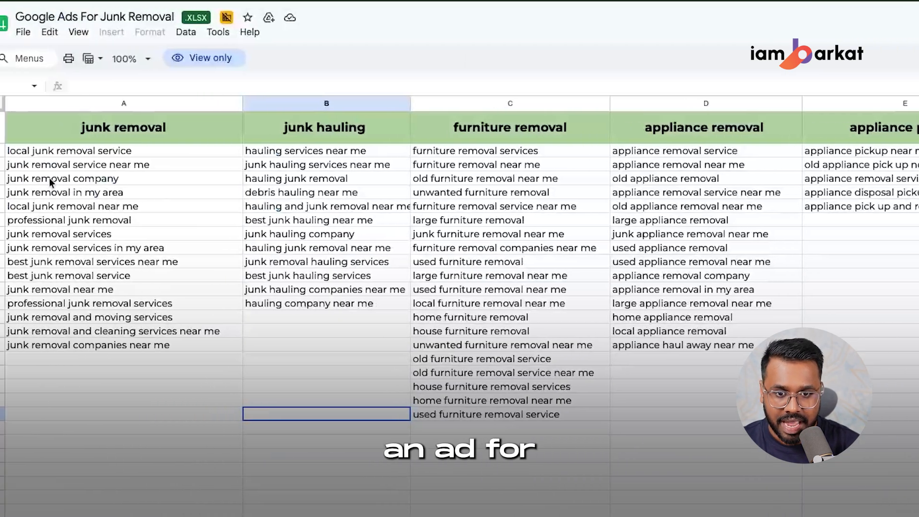
left_click(63, 149)
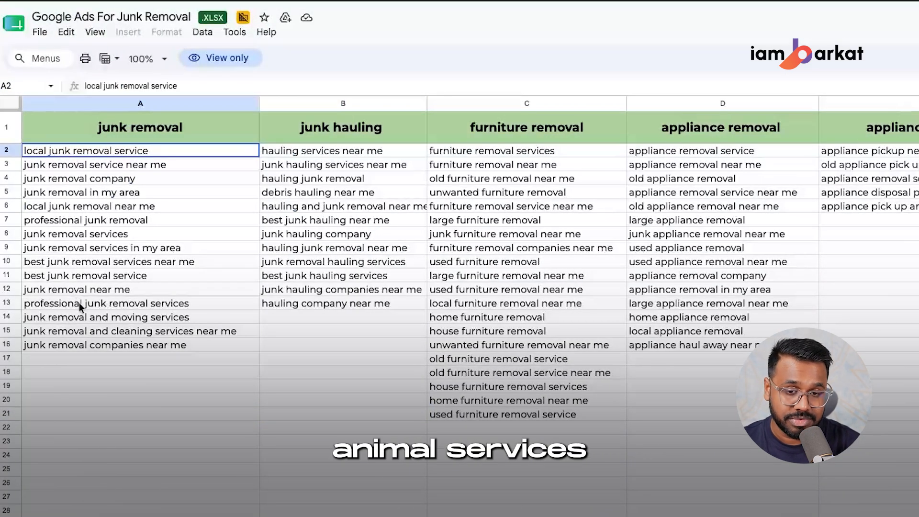
left_click(75, 334)
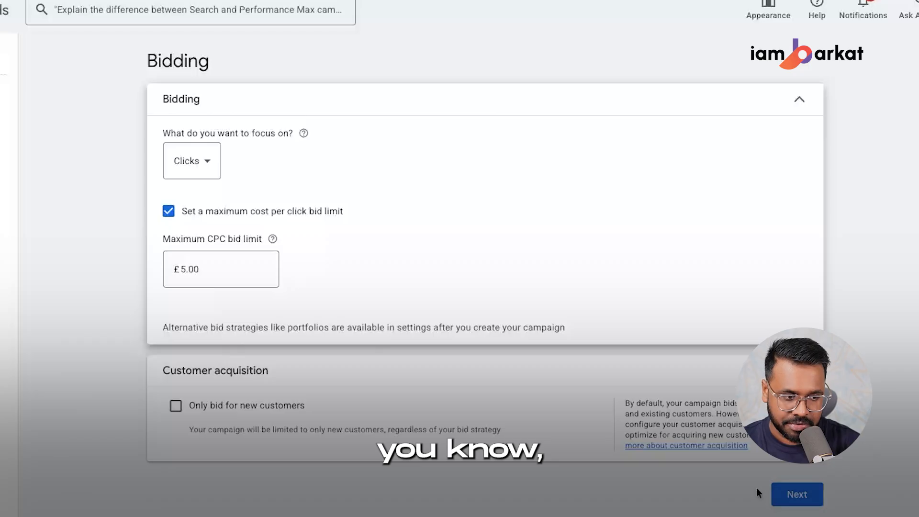
Continue to the campaign settings and exclude both the Google Search Partners Network and the Google Display Network
left_click(796, 496)
left_click(167, 206)
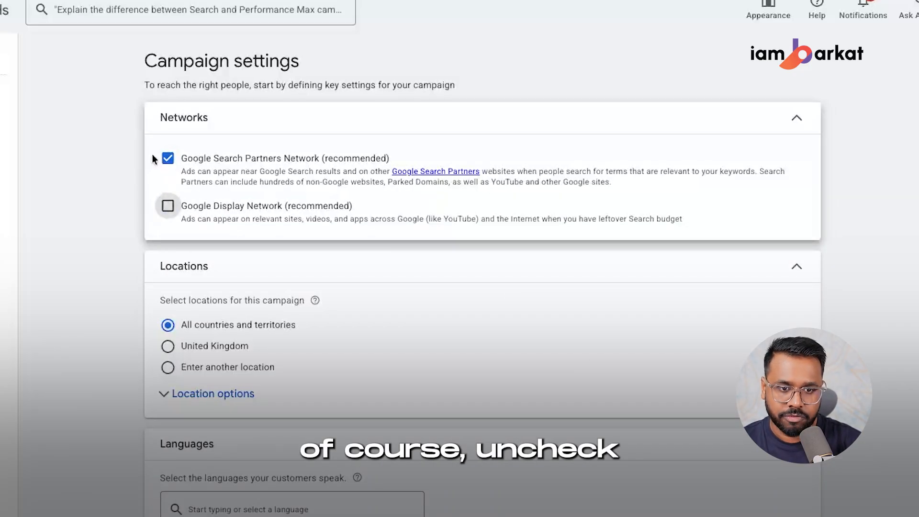
left_click(181, 163)
Target the campaign at a custom location: a 20 mi radius around Dallas, TX, USA
scroll(229, 183, "down", 3)
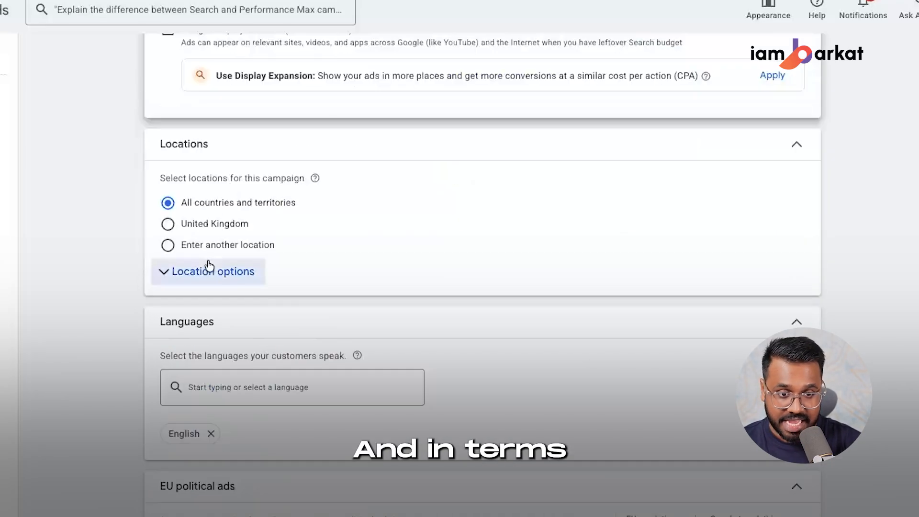
left_click(192, 245)
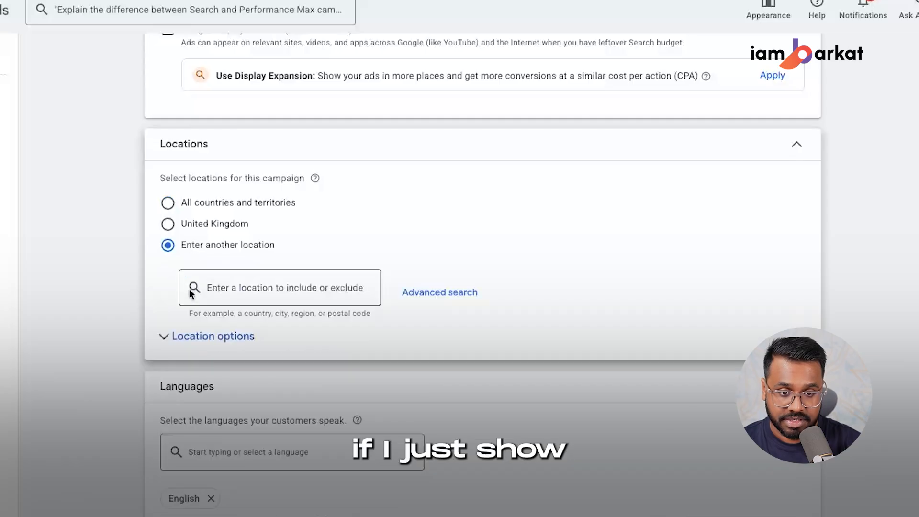
left_click(436, 297)
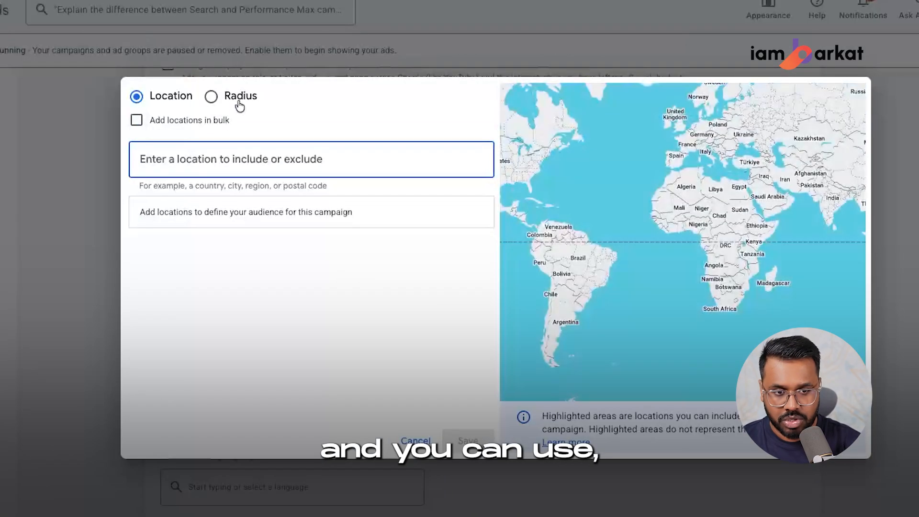
left_click(229, 101)
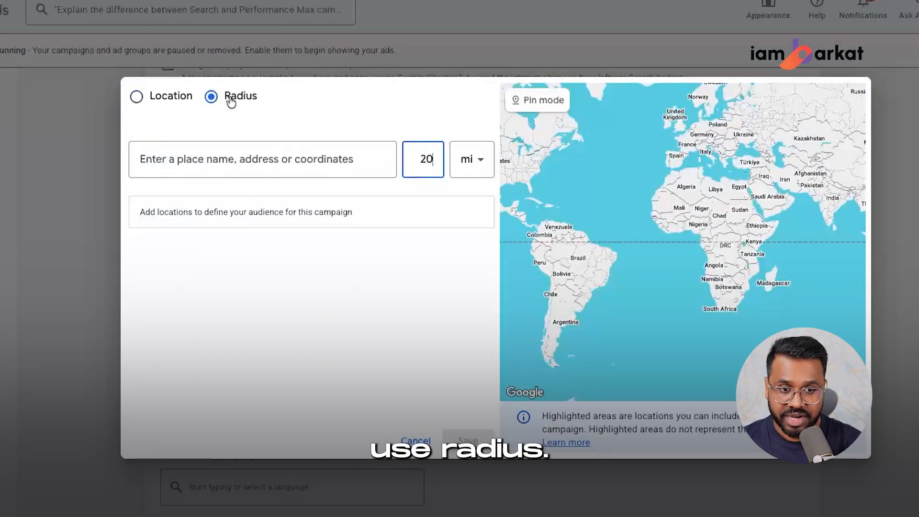
left_click(288, 144)
type("dallas")
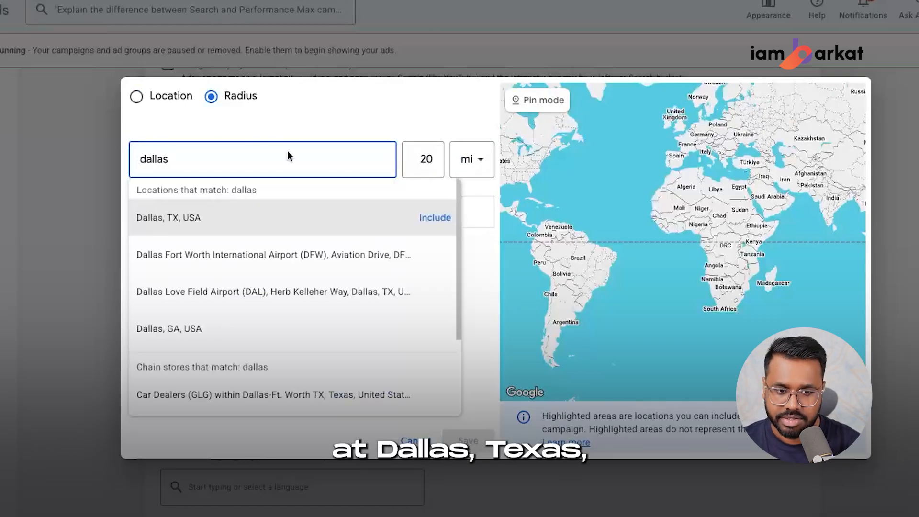
left_click(376, 218)
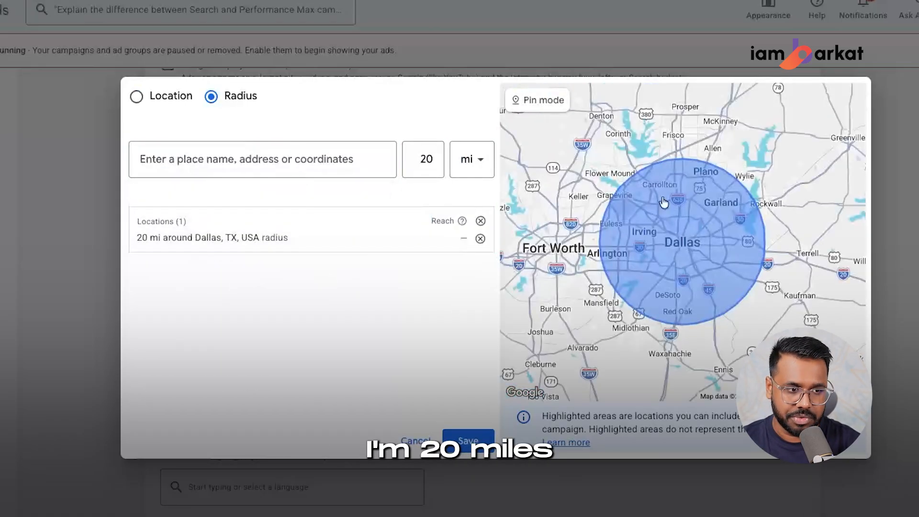
left_click(468, 441)
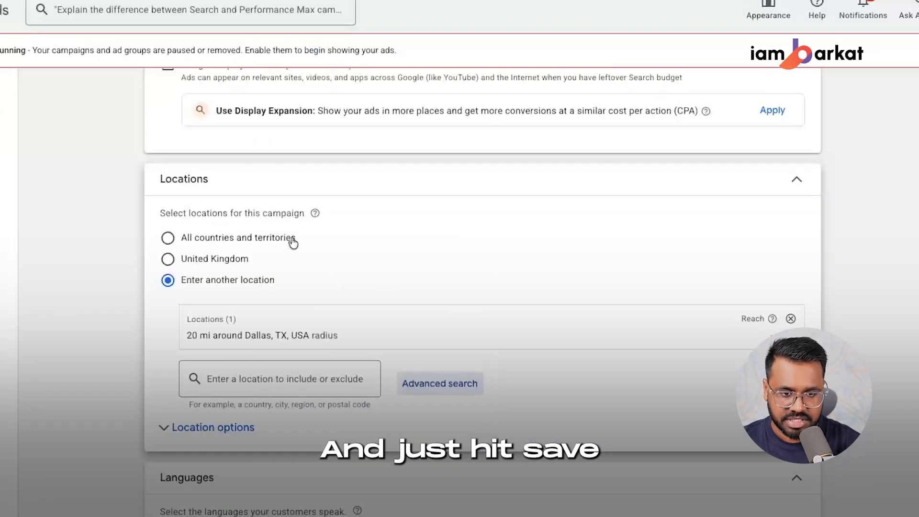
Restrict location targeting to Presence: people in or regularly in the included locations
left_click(196, 427)
scroll(197, 426, "down", 2)
scroll(216, 353, "down", 5)
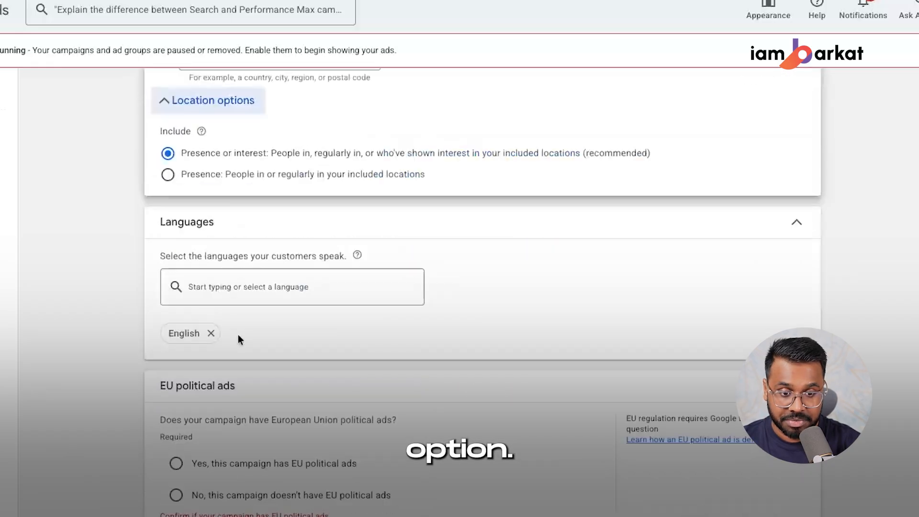
left_click(171, 177)
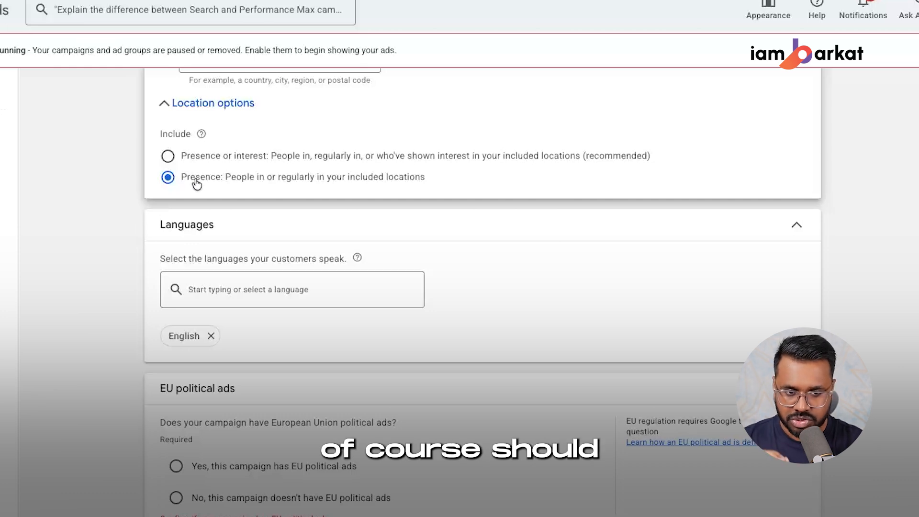
Declare that the campaign doesn't have EU political ads
scroll(152, 235, "down", 3)
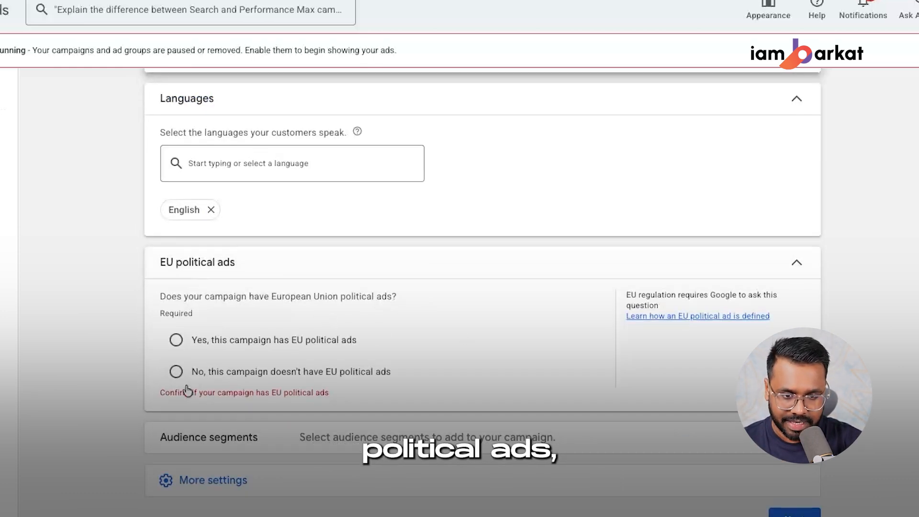
left_click(176, 371)
scroll(671, 416, "down", 1)
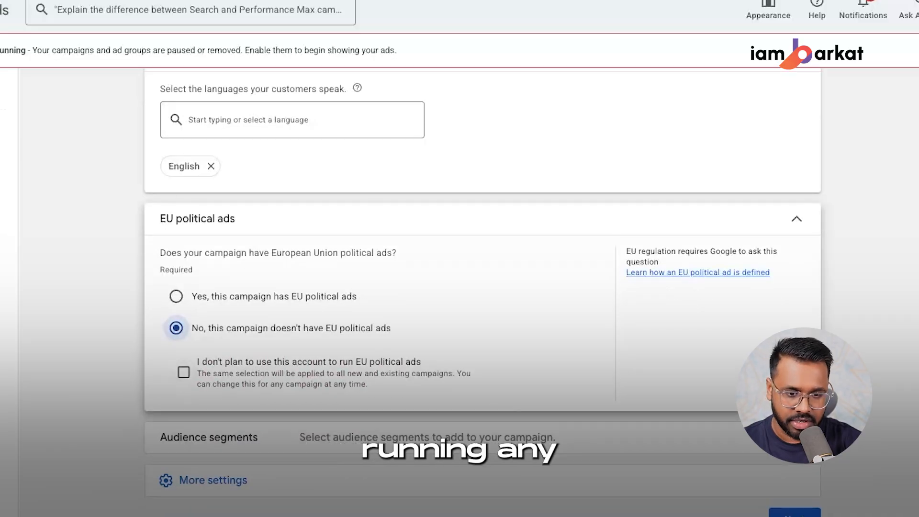
left_click(219, 441)
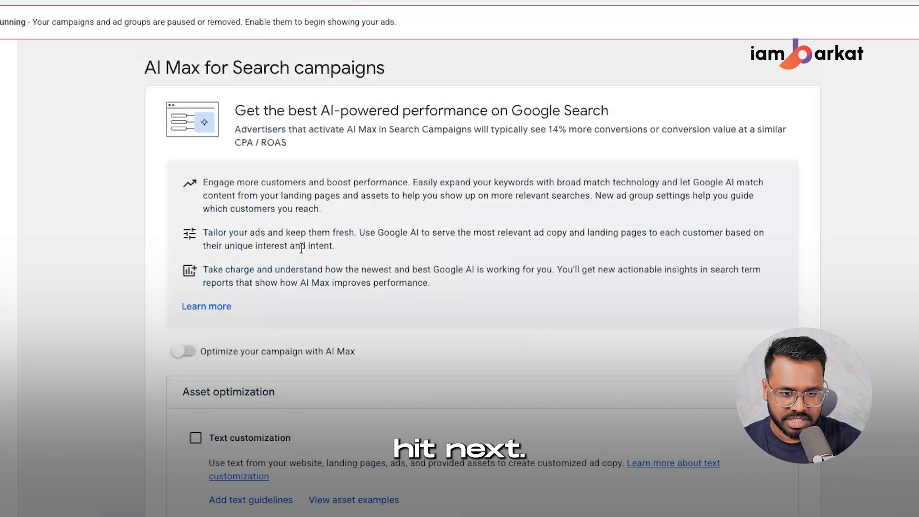
Proceed past the AI Max settings without enabling them and skip the AI keyword and asset generation
left_click_drag(157, 68, 354, 95)
scroll(424, 110, "down", 5)
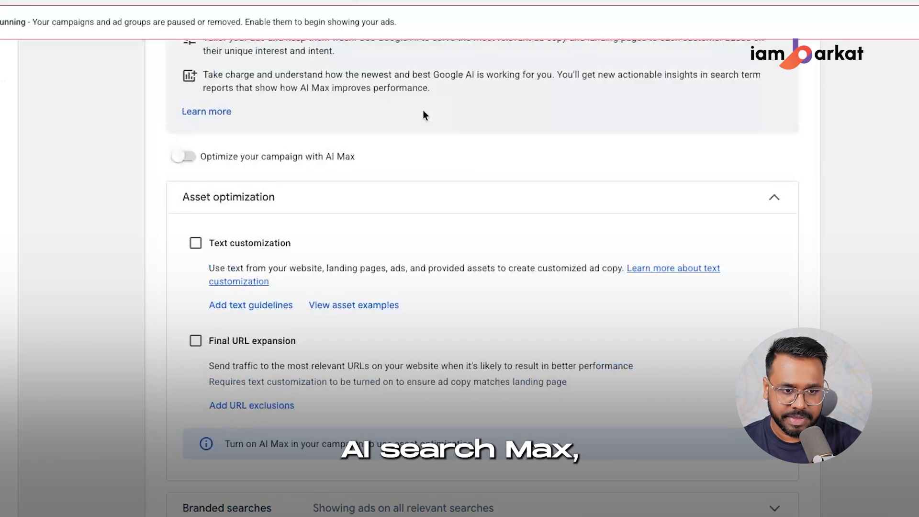
scroll(637, 235, "down", 2)
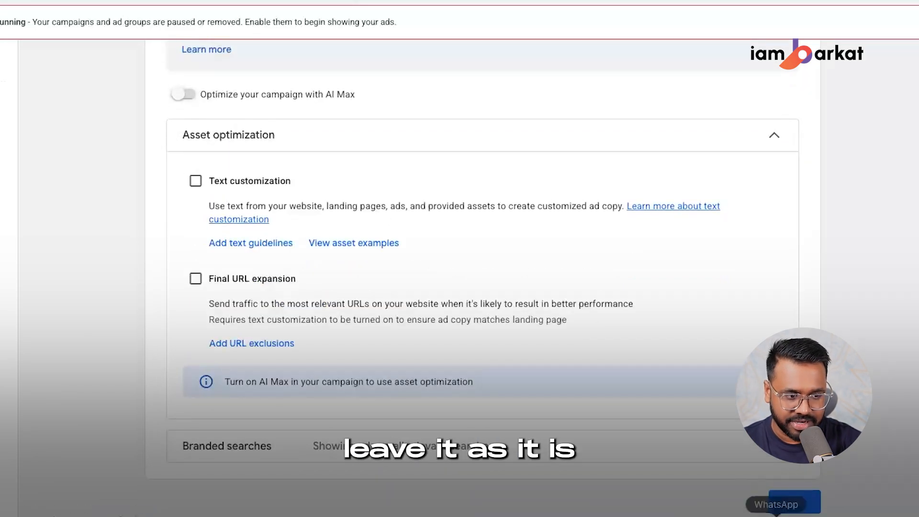
left_click(786, 499)
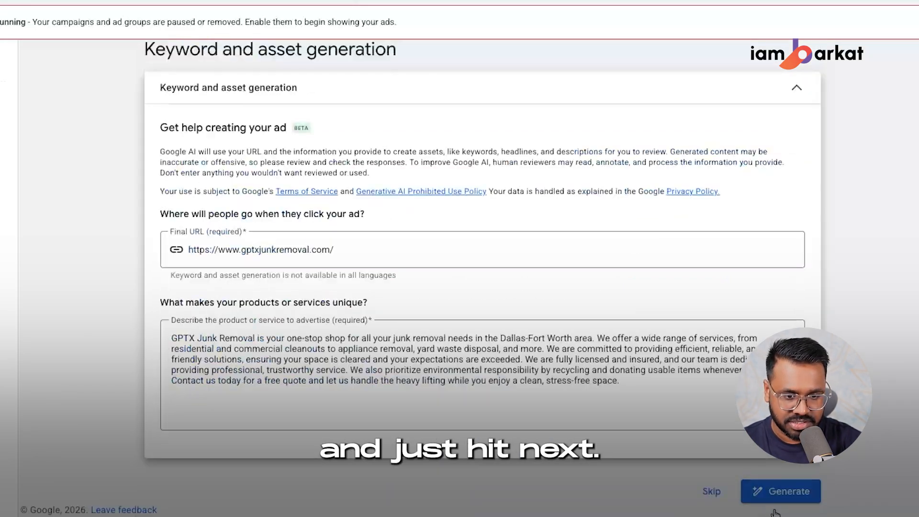
left_click(712, 492)
Copy the keywords of the spreadsheet's "junk removal" column into the ad group's keyword list in Google Ads
scroll(383, 167, "down", 3)
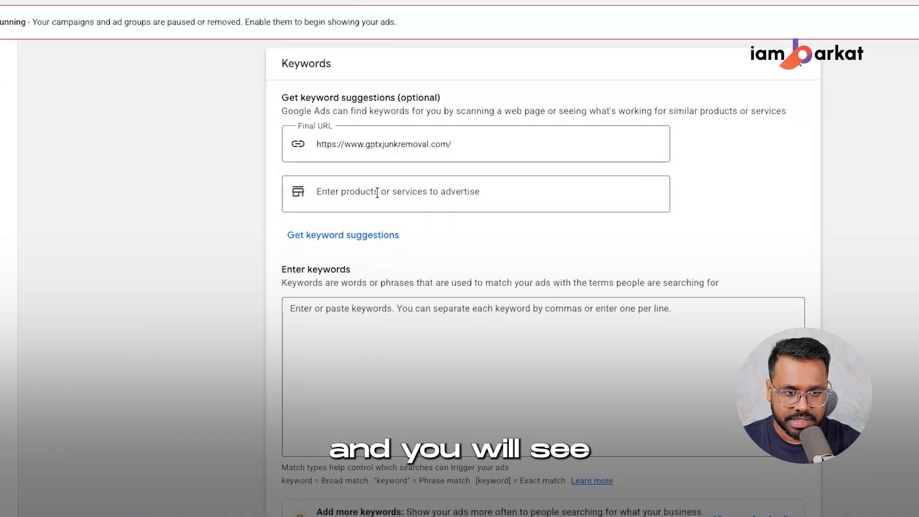
scroll(359, 173, "down", 3)
scroll(359, 179, "up", 5)
scroll(345, 220, "down", 10)
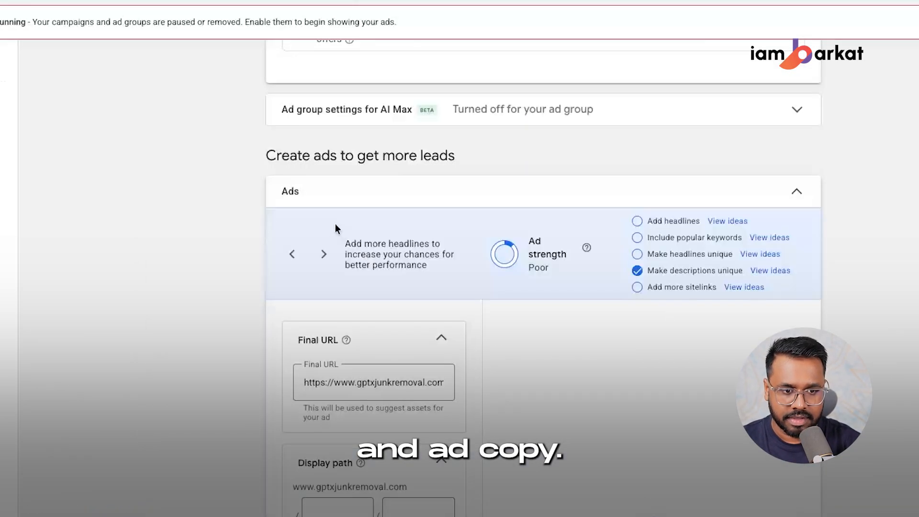
scroll(335, 224, "up", 8)
left_click(403, 268)
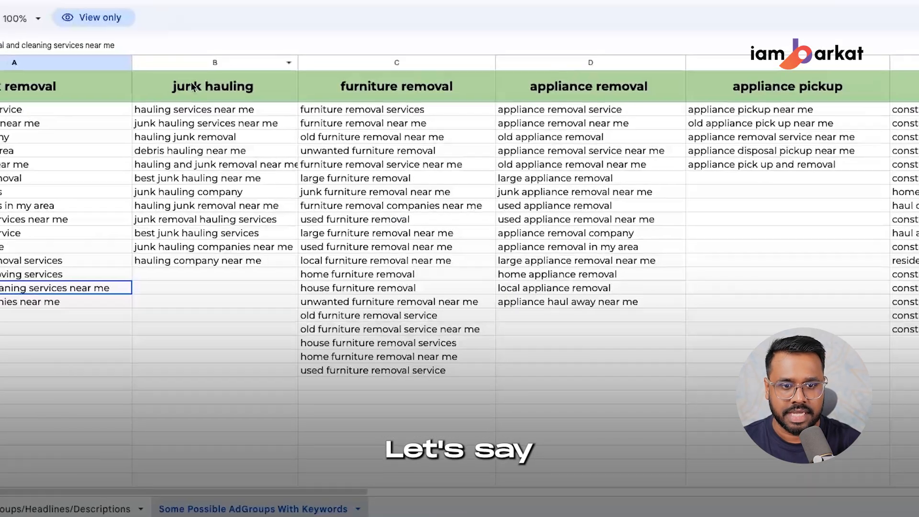
left_click_drag(18, 110, 111, 320)
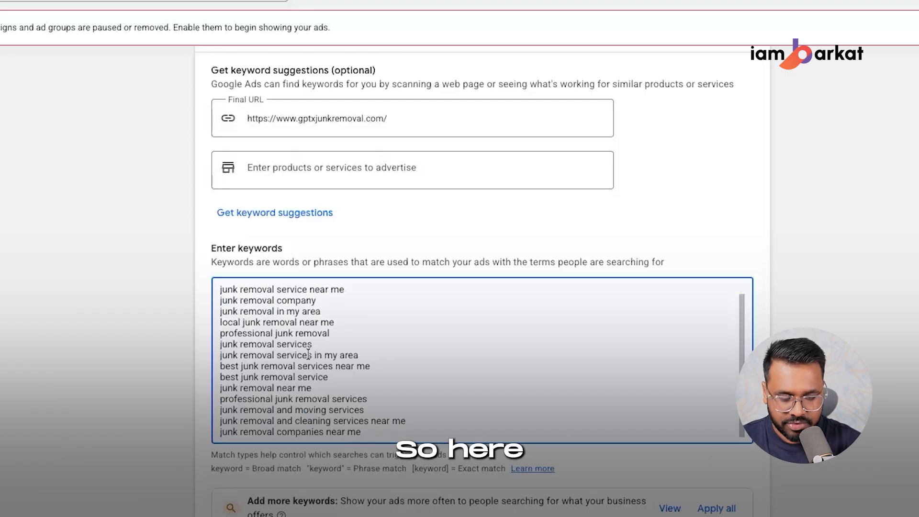
left_click(396, 475)
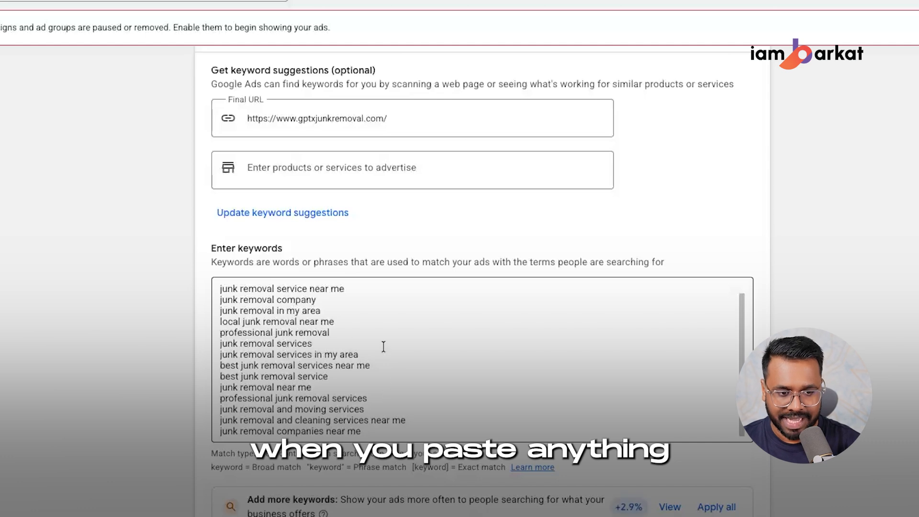
Make the keyword local junk removal service a phrase match by enclosing it in double quotation marks
scroll(384, 346, "up", 5)
scroll(315, 388, "down", 2)
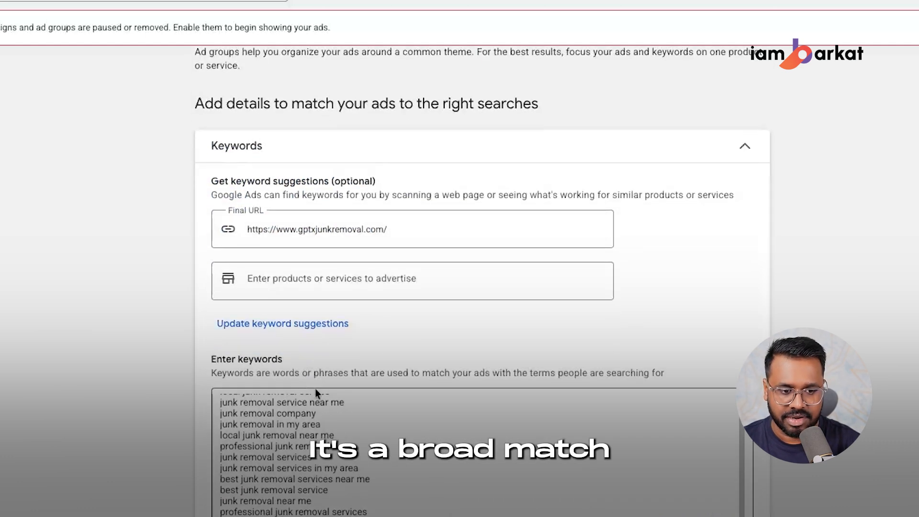
scroll(315, 389, "up", 4)
scroll(381, 345, "down", 5)
scroll(334, 291, "up", 1)
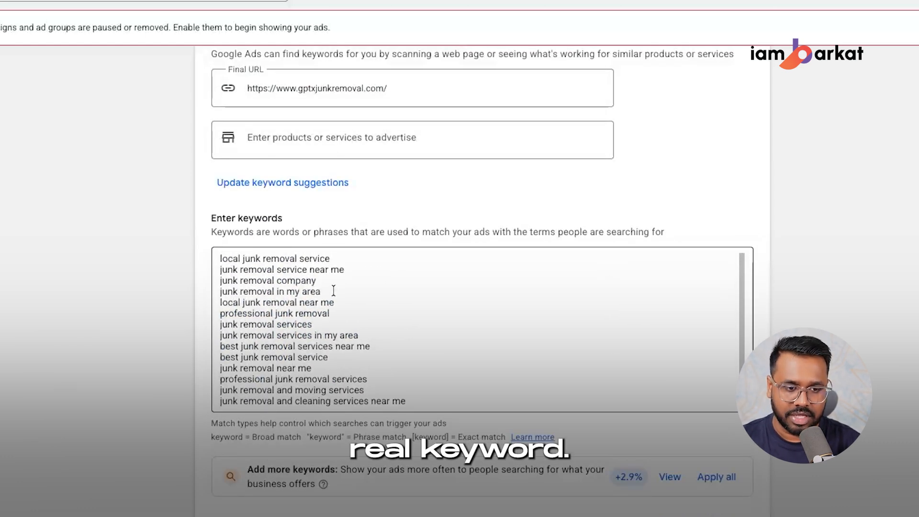
left_click(341, 258)
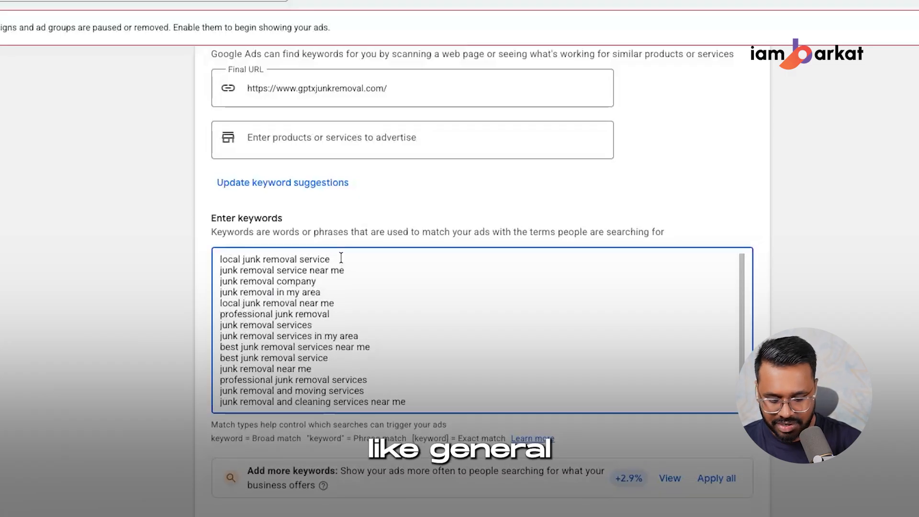
type("\"")
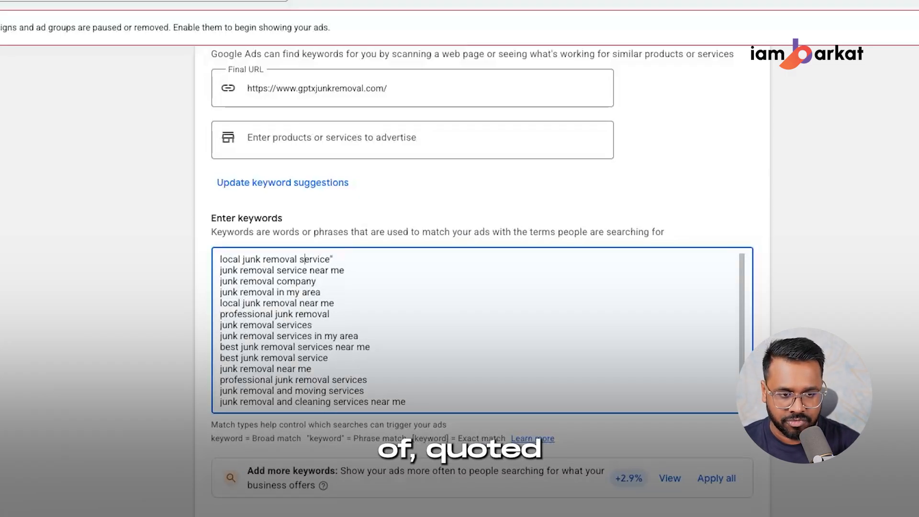
key("Home")
type("\"")
left_click_drag(326, 254, 168, 251)
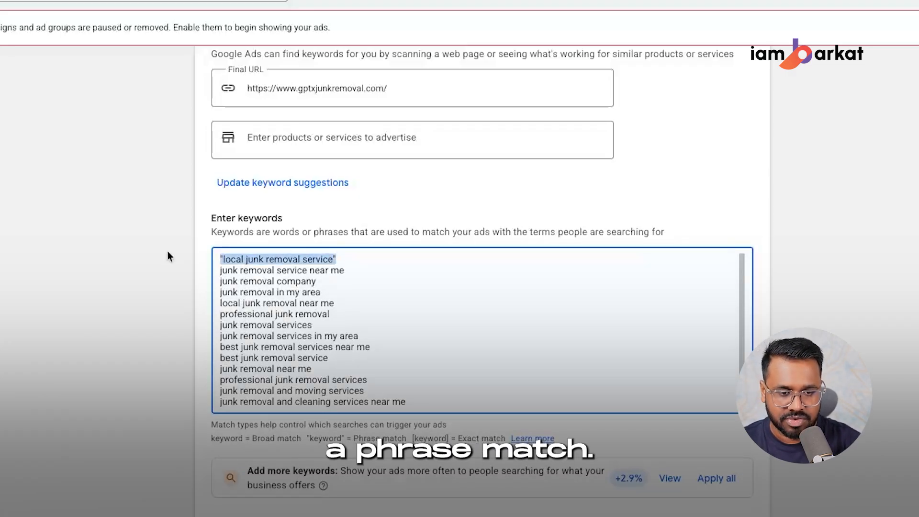
Turn the keyword local junk removal service into an exact match by replacing its quotation marks with square brackets
left_click(357, 258)
key("BackSpace")
key("Delete")
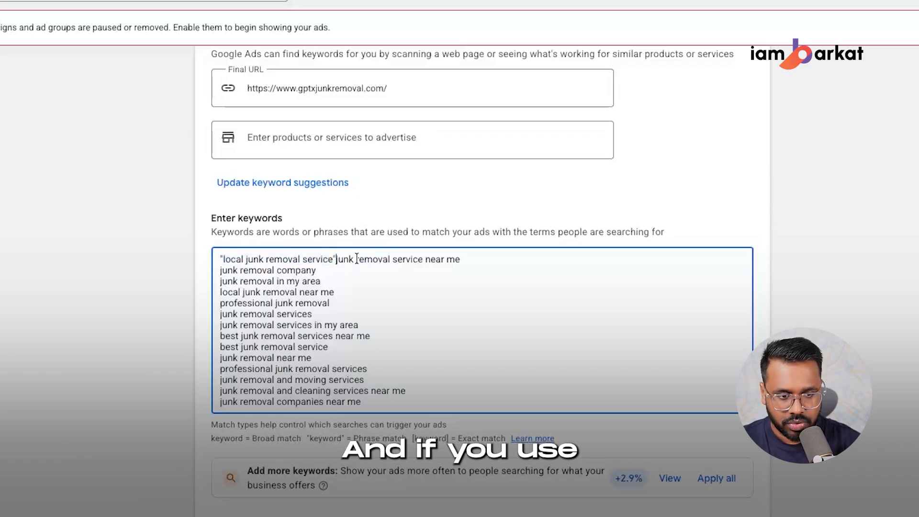
type("]")
key("Return")
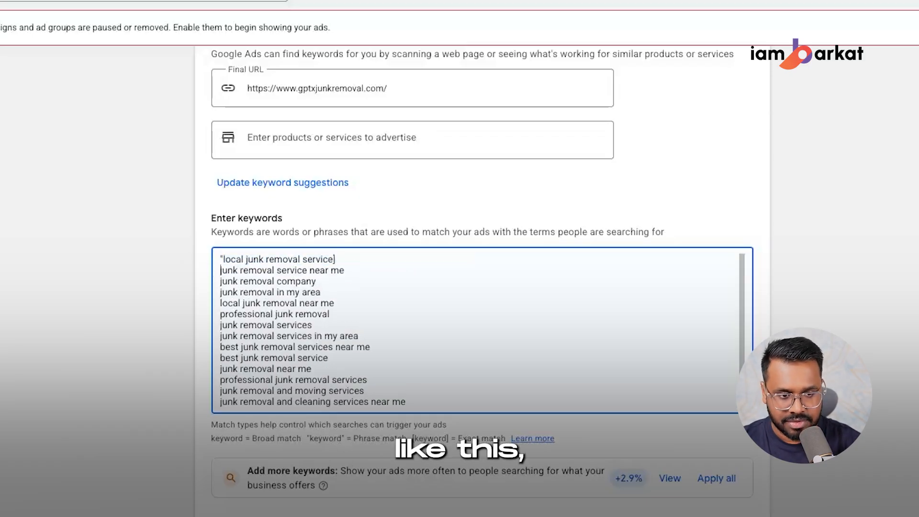
key("Up")
key("Delete")
type("[")
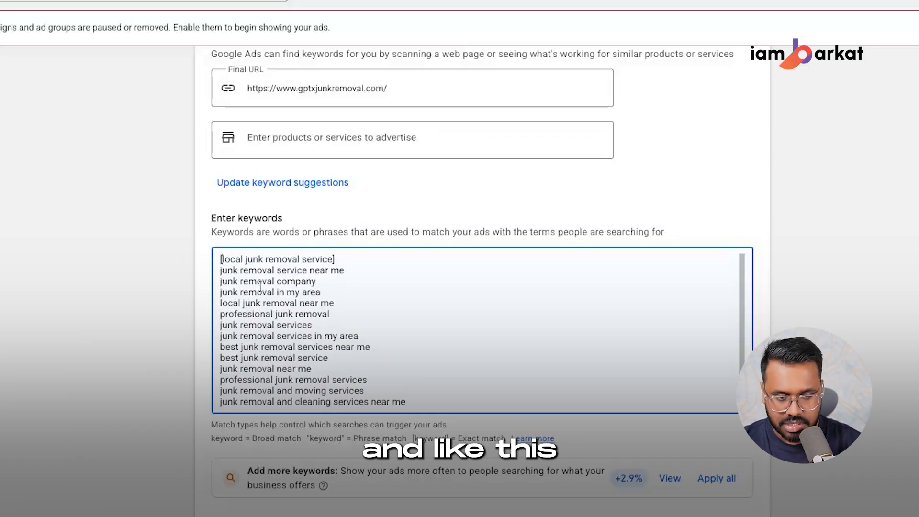
left_click_drag(362, 258, 204, 249)
left_click(278, 316)
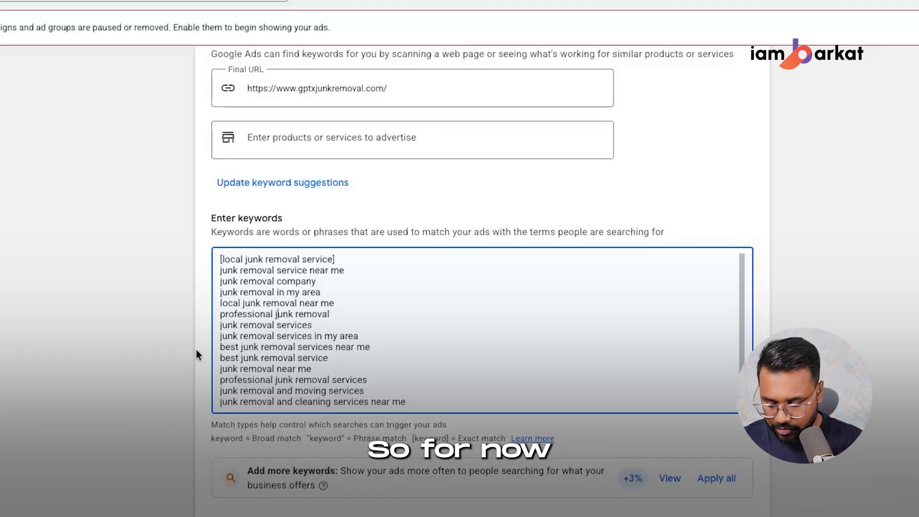
Cut the whole keyword list from the ad group and paste it into KeywordFix.io as keywords to add
key("ctrl+a")
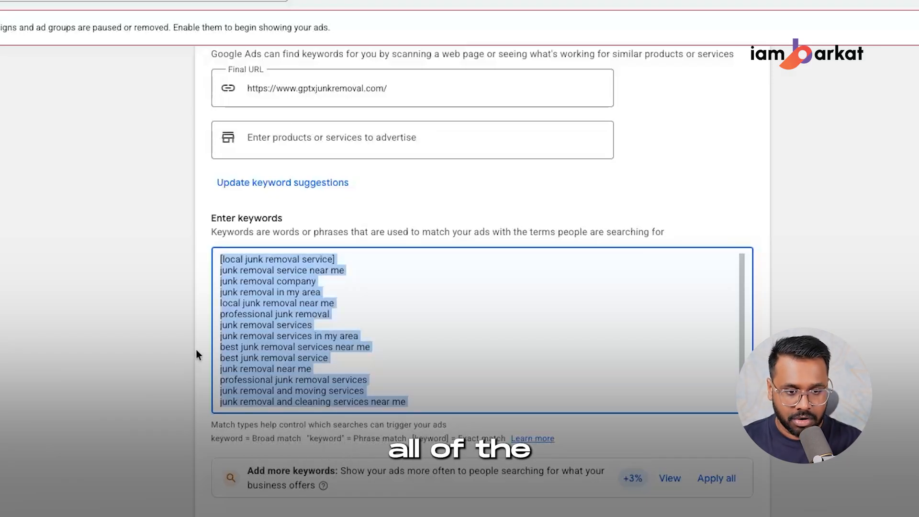
key("ctrl+x")
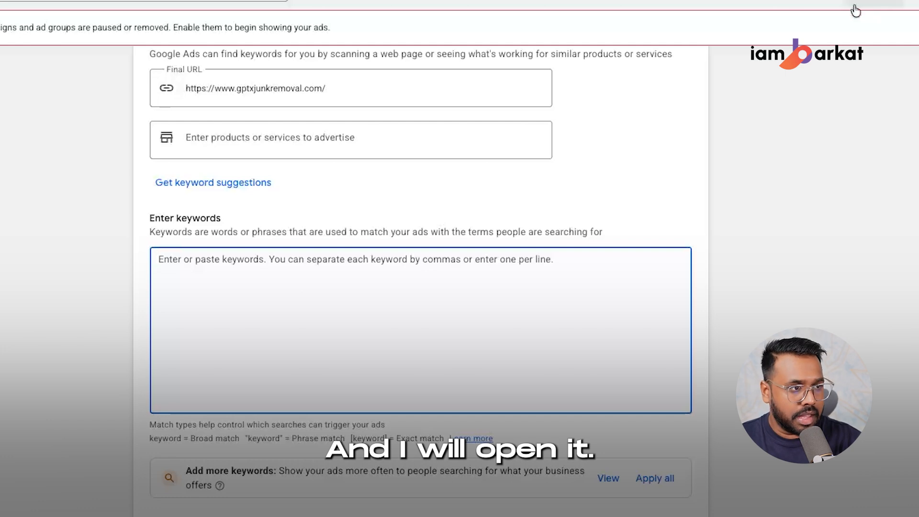
left_click(902, 1)
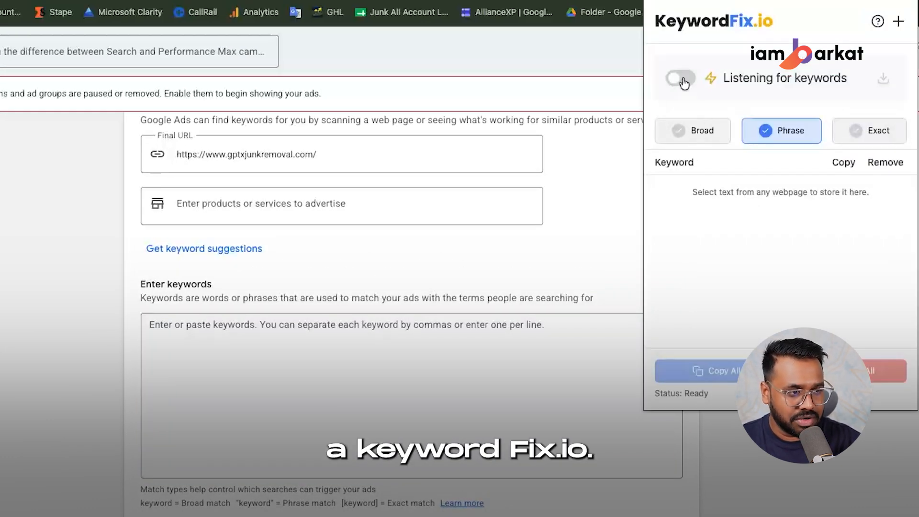
left_click(899, 21)
key("super+v")
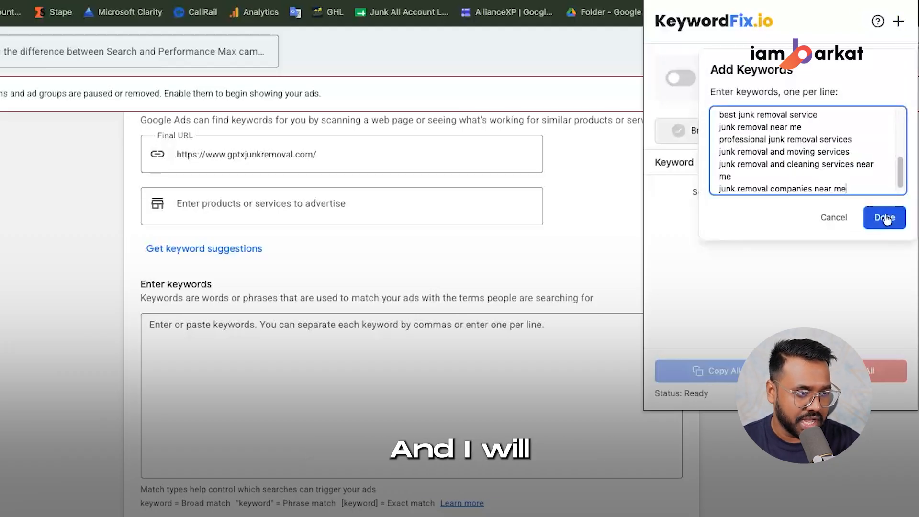
Remove the closing bracket after local junk removal service and add the pasted keywords to the KeywordFix.io list
scroll(797, 146, "up", 5)
left_click(836, 123)
key("BackSpace")
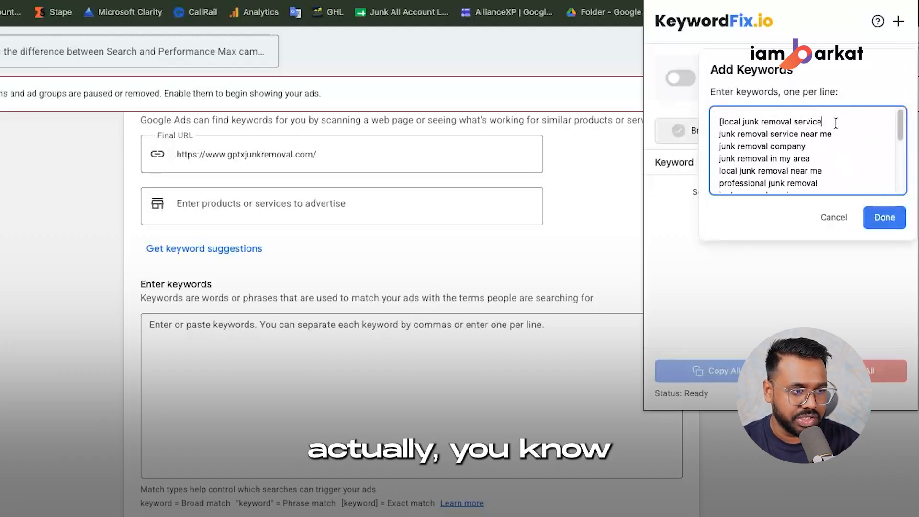
key("BackSpace")
left_click(885, 217)
Include exact match alongside phrase match in KeywordFix.io and copy all resulting keywords into the ad group's keyword list
left_click(869, 130)
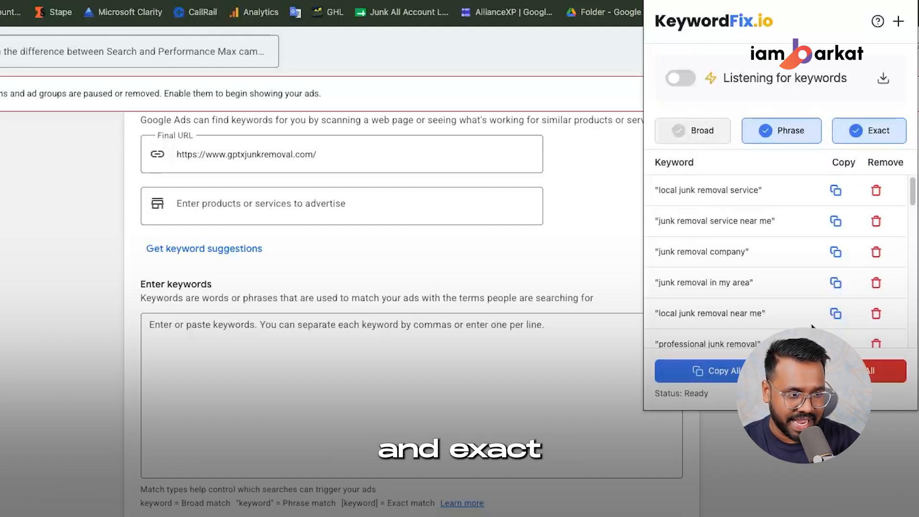
left_click(722, 372)
left_click(281, 401)
key("ctrl+v")
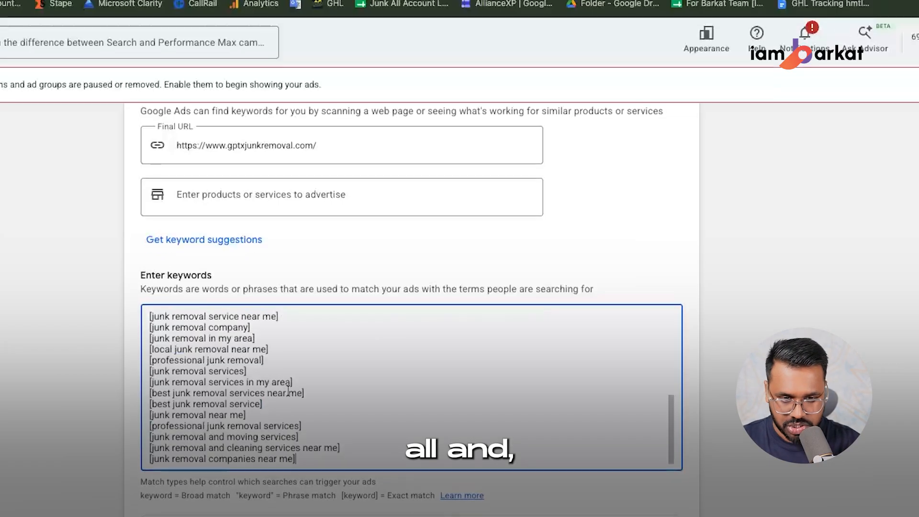
Check the pasted phrase and exact match keywords, close KeywordFix.io and look over the ad creation section
scroll(287, 390, "up", 5)
scroll(222, 384, "down", 4)
scroll(215, 378, "up", 3)
scroll(170, 350, "down", 8)
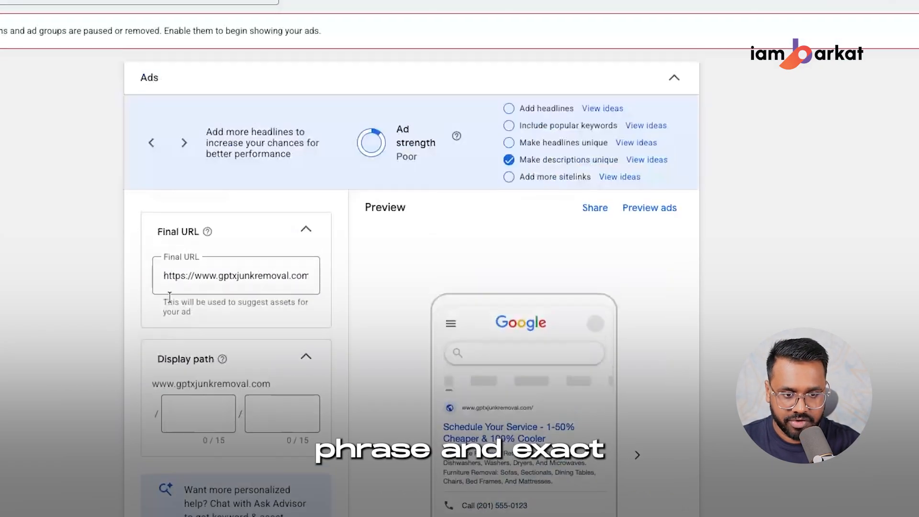
scroll(225, 275, "down", 10)
scroll(266, 248, "up", 8)
scroll(335, 250, "down", 5)
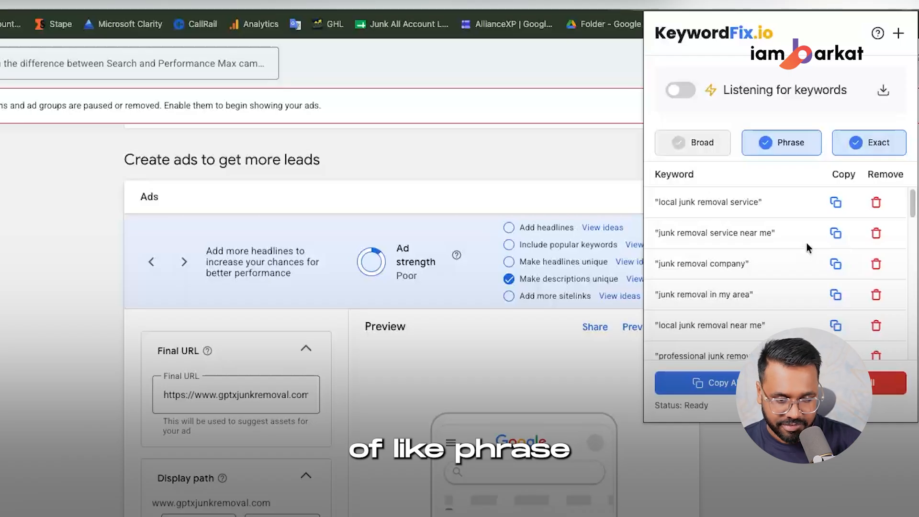
left_click(21, 367)
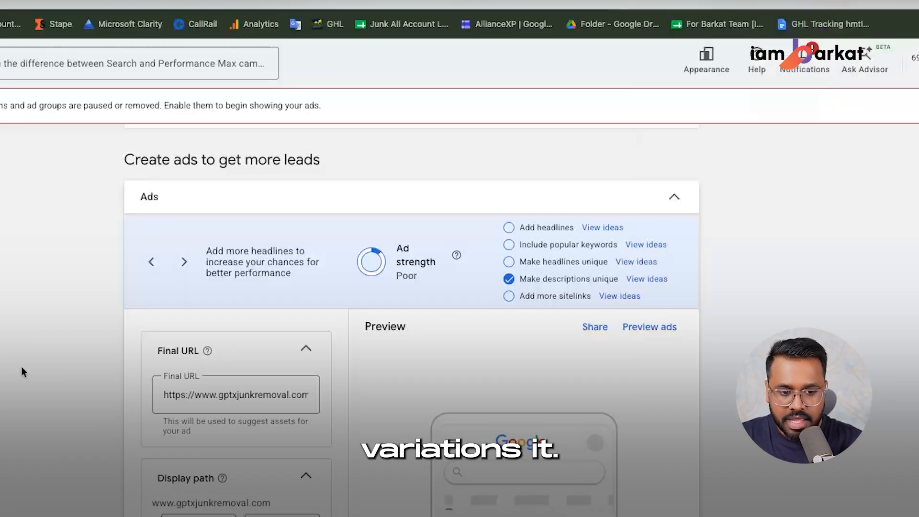
scroll(21, 367, "down", 5)
scroll(255, 328, "up", 2)
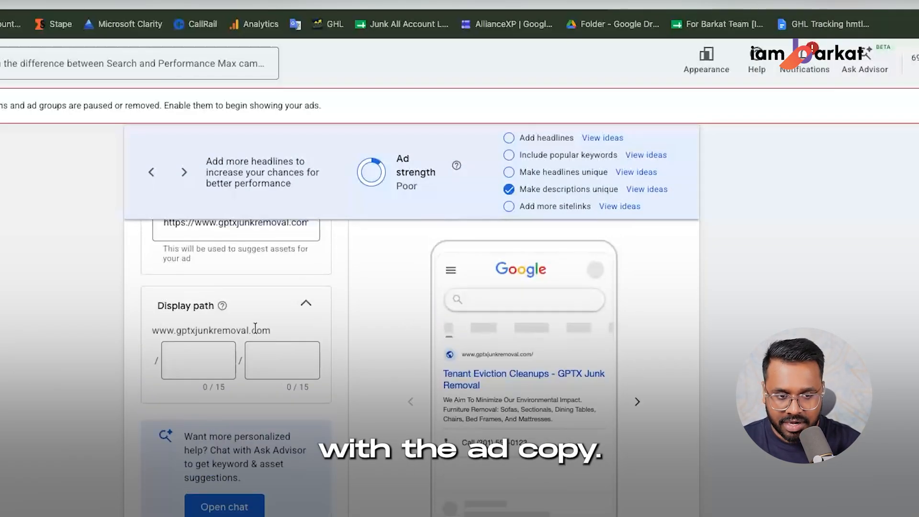
Set the ad's display path to junk-removal and nearby, following the spreadsheet's ad group theme
left_click(174, 263)
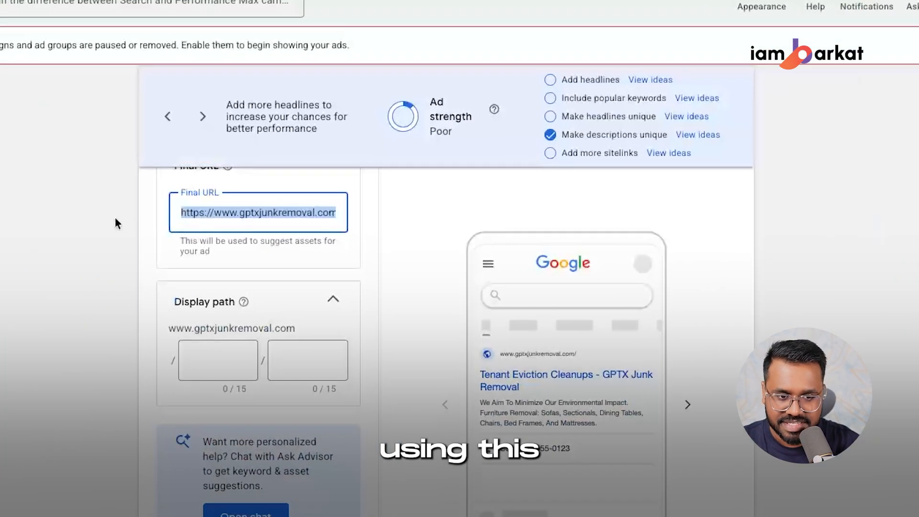
left_click(213, 360)
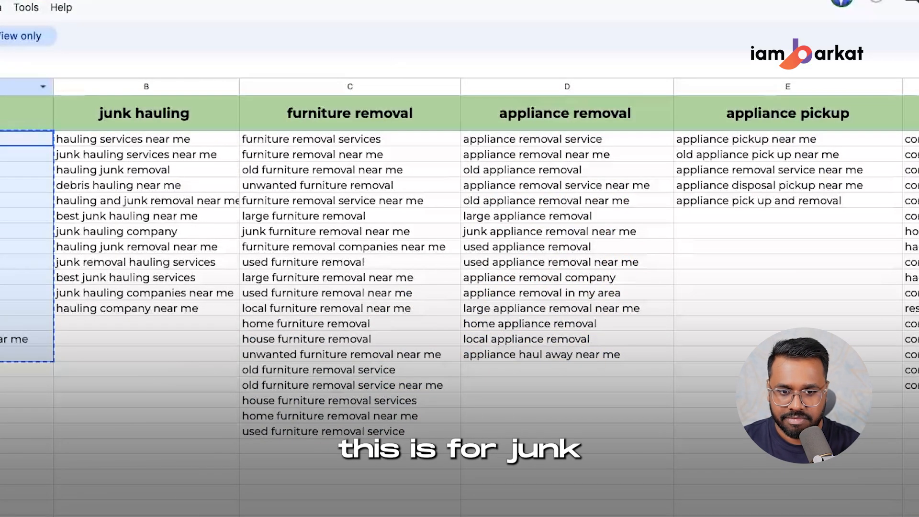
left_click(20, 113)
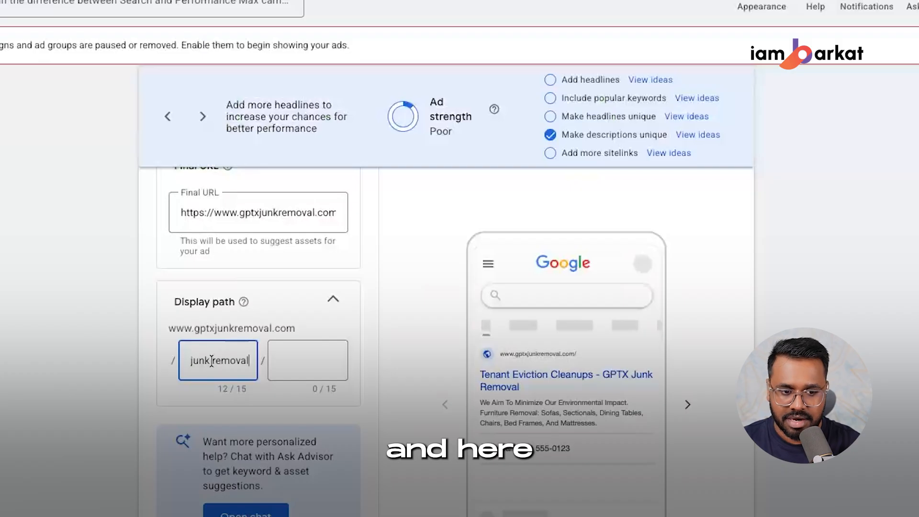
left_click(212, 361)
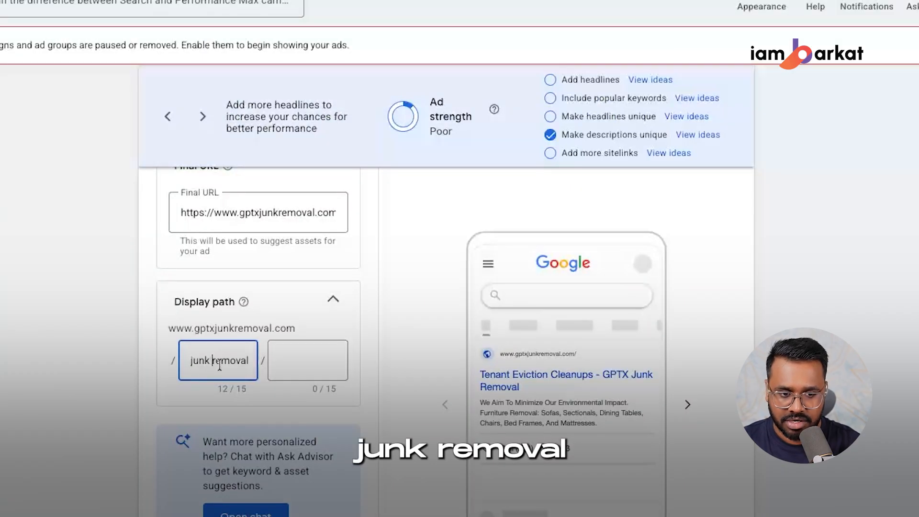
key("BackSpace")
type("-")
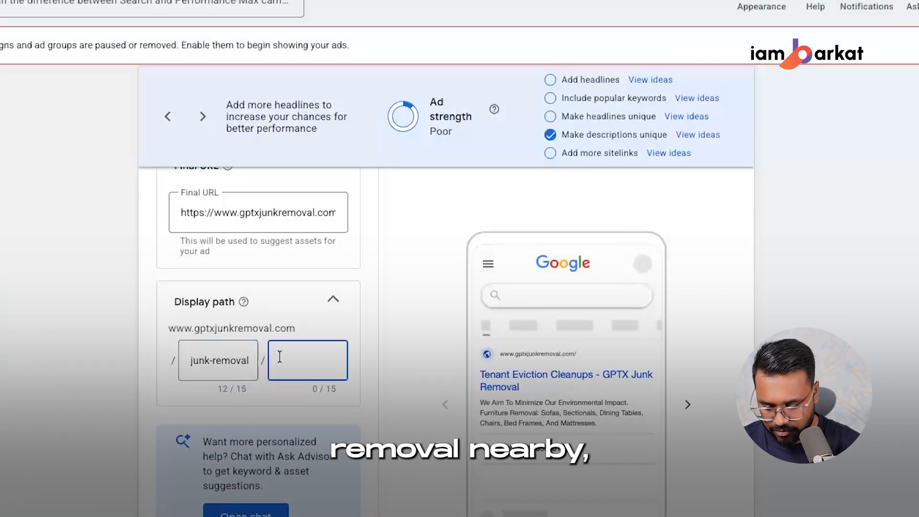
type("nearby")
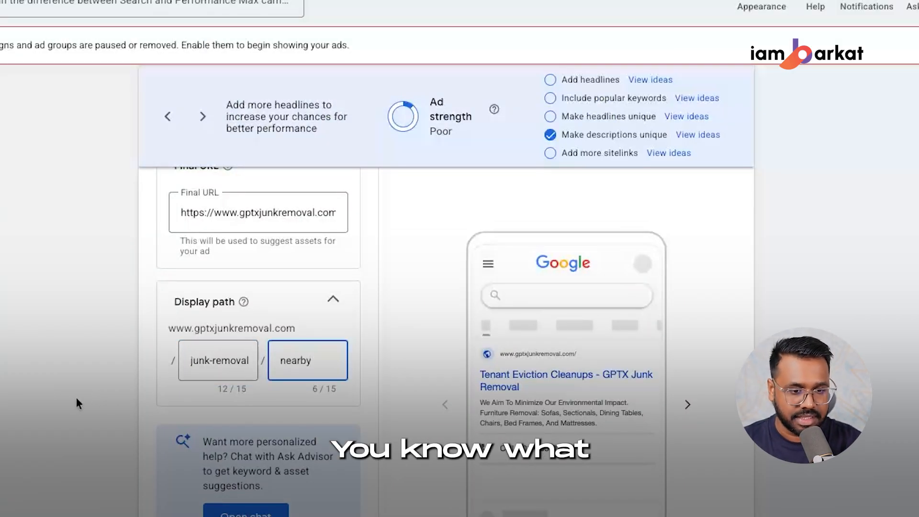
left_click(77, 398)
Add one more empty headline field below the ad's existing headlines
scroll(97, 405, "down", 6)
scroll(118, 400, "down", 3)
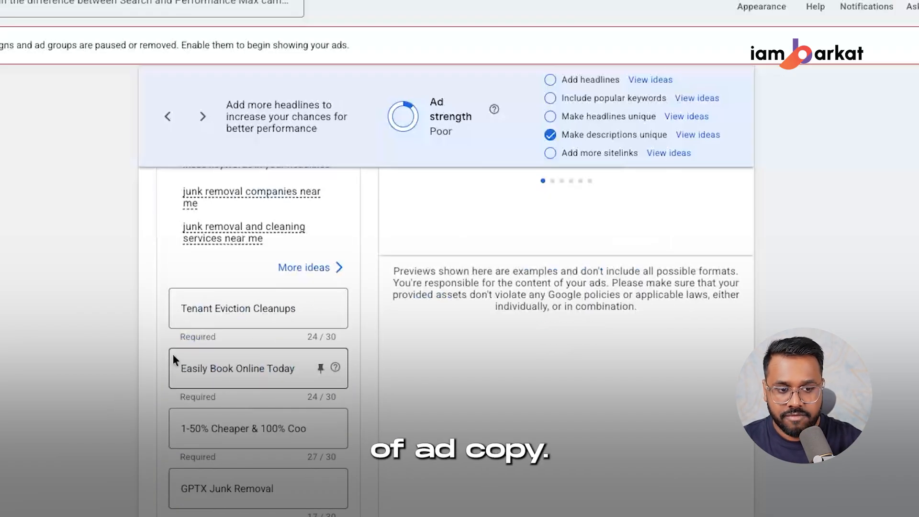
scroll(245, 300, "down", 3)
scroll(243, 307, "down", 5)
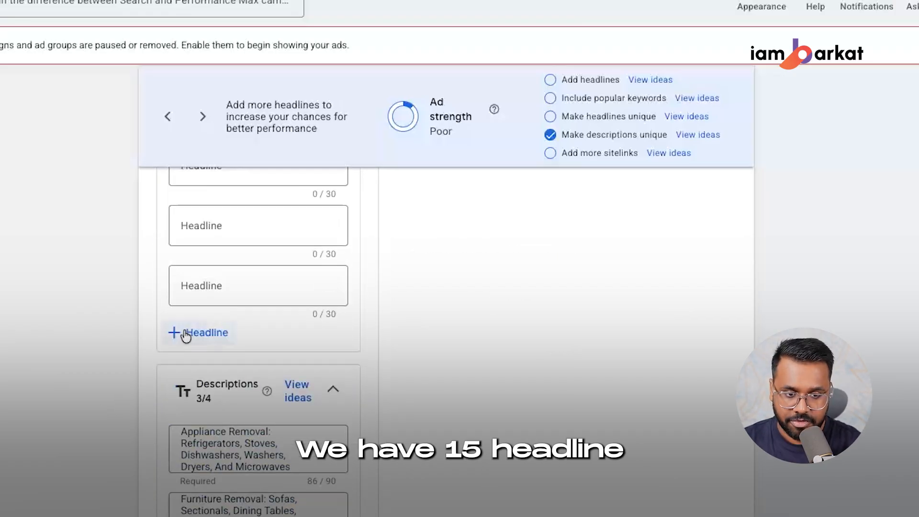
left_click(204, 330)
Look over the ad's descriptions, images and business name sections
scroll(214, 385, "down", 1)
scroll(235, 326, "down", 10)
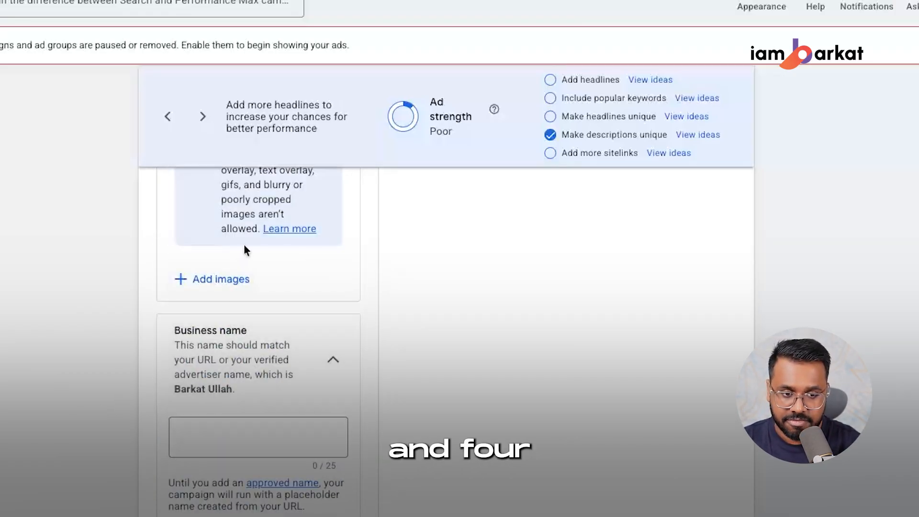
scroll(244, 287, "up", 5)
scroll(200, 413, "down", 5)
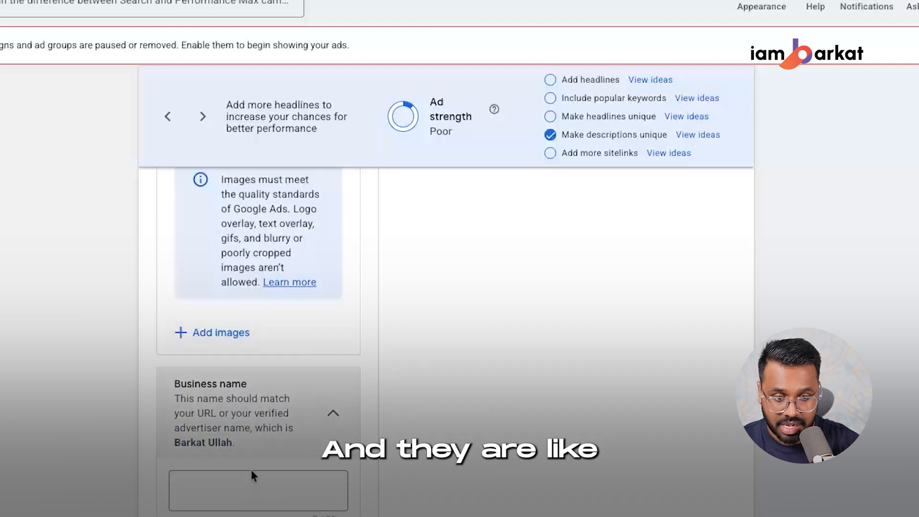
scroll(251, 475, "down", 2)
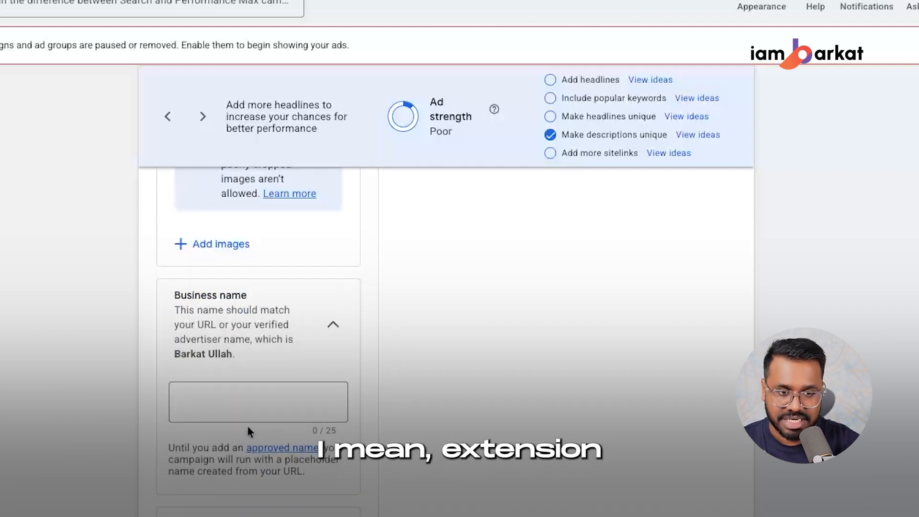
scroll(248, 426, "up", 10)
scroll(240, 377, "up", 6)
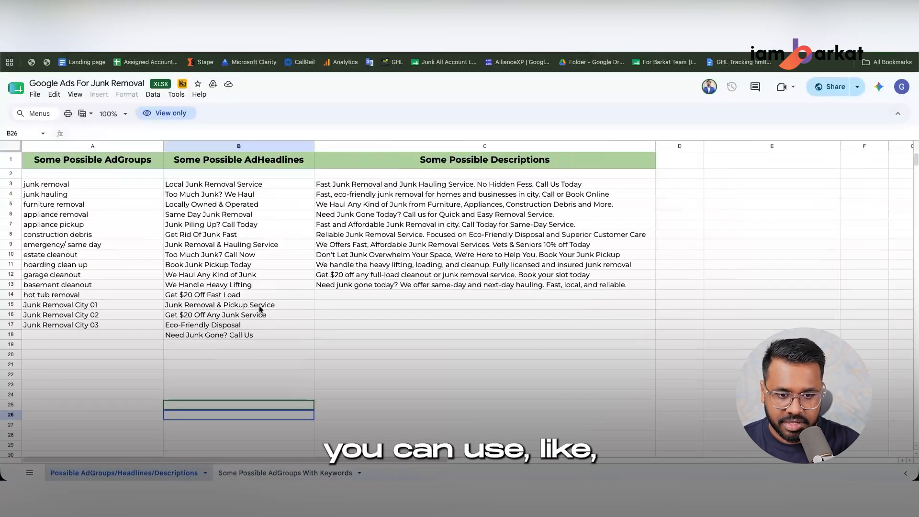
Review the prepared ad headlines in the spreadsheet, such as Need Junk Gone? Call Us and Get Rid Of Junk Fast
left_click(201, 335)
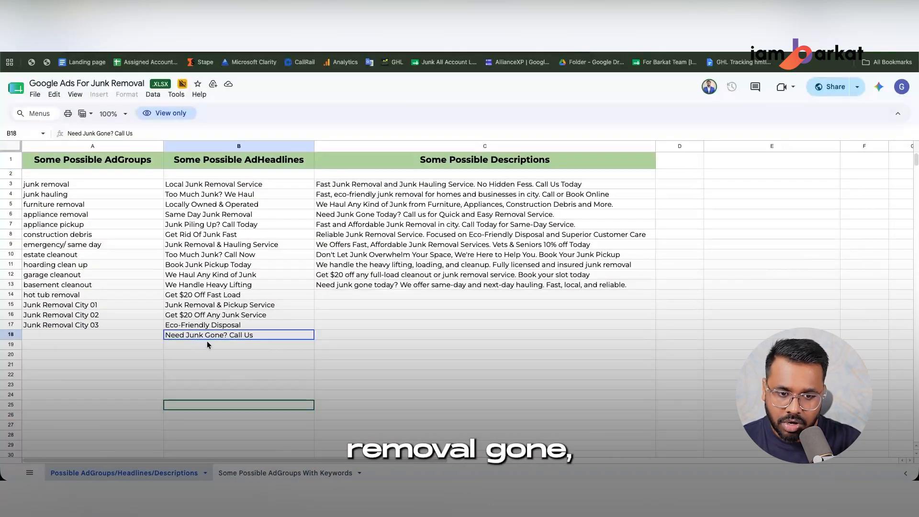
scroll(200, 272, "right", 1)
left_click(194, 235)
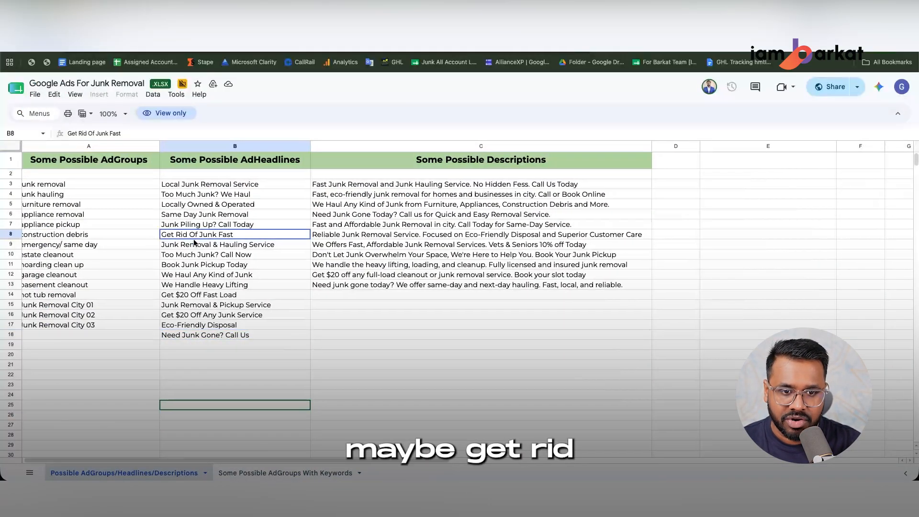
scroll(194, 243, "left", 1)
left_click(207, 266)
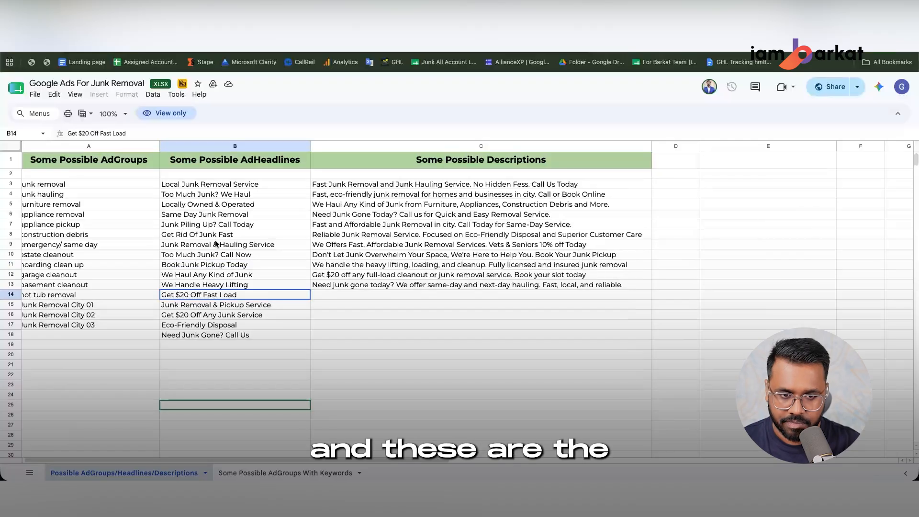
Replace the ad's first headline, Tenant Eviction Cleanups, with Local Junk Removal Service copied from the spreadsheet
left_click(198, 184)
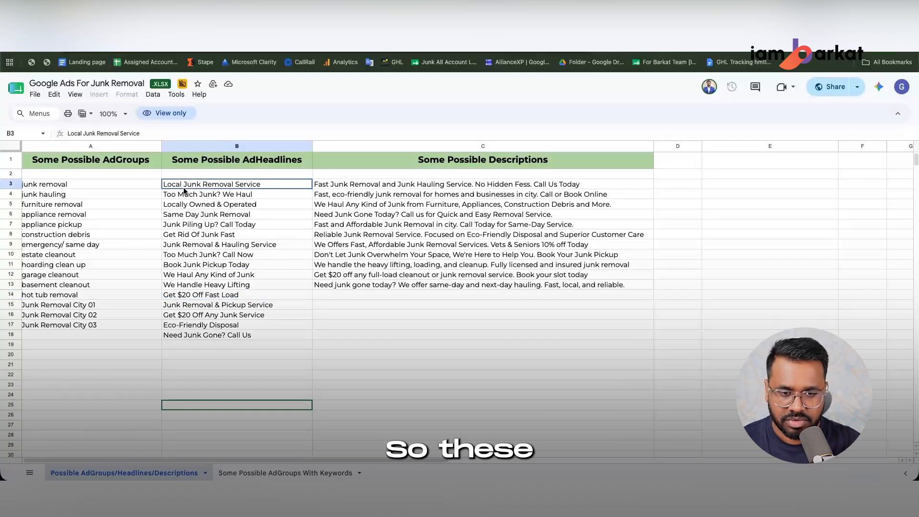
key("ctrl+c")
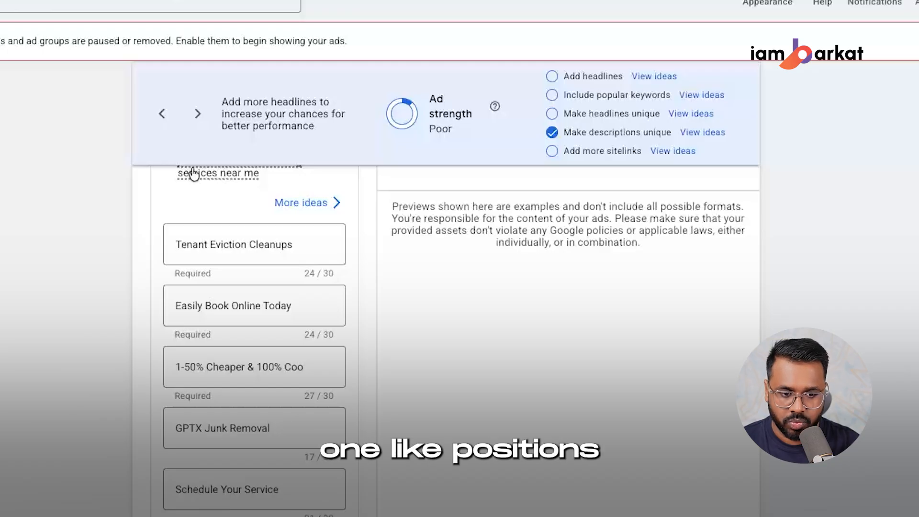
triple_click(198, 247)
key("ctrl+v")
left_click(88, 249)
left_click_drag(217, 245, 298, 253)
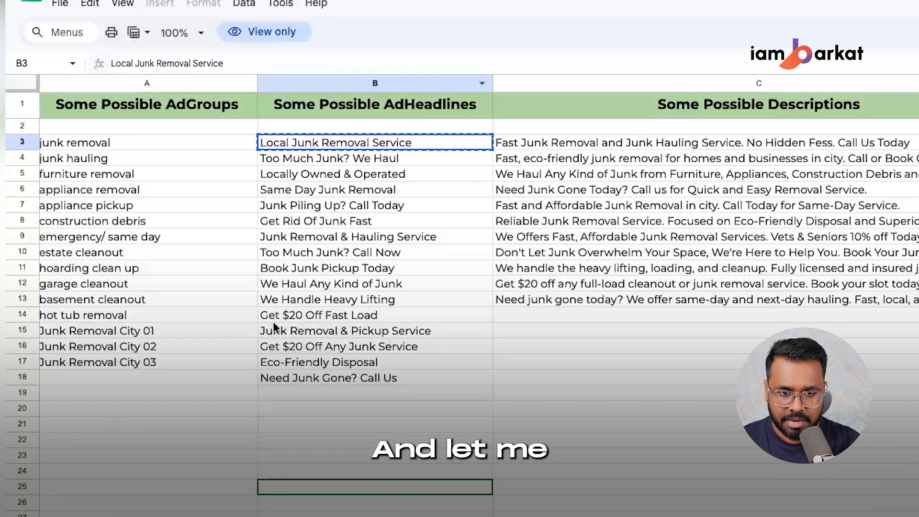
Copy Get $20 Off Any Junk Service from the spreadsheet for the ad's second headline, Easily Book Online Today
left_click(275, 349)
key("ctrl+c")
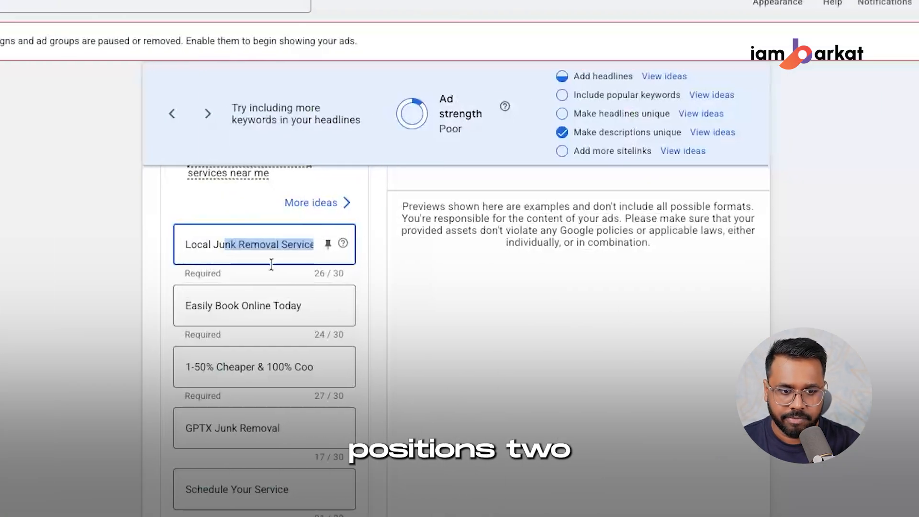
left_click(273, 304)
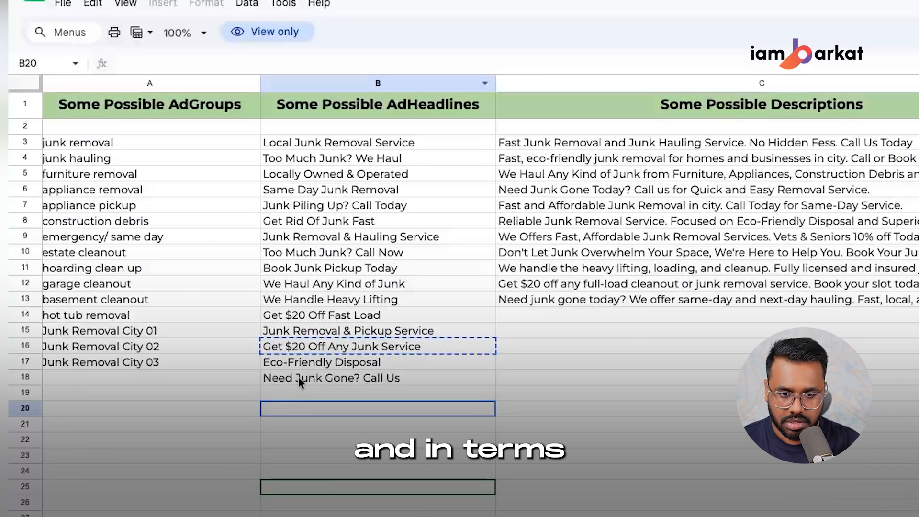
Replace the ad's third headline, about being 1-50% cheaper, with Need Junk Gone? Call Us copied from the spreadsheet
left_click(298, 376)
key("ctrl+c")
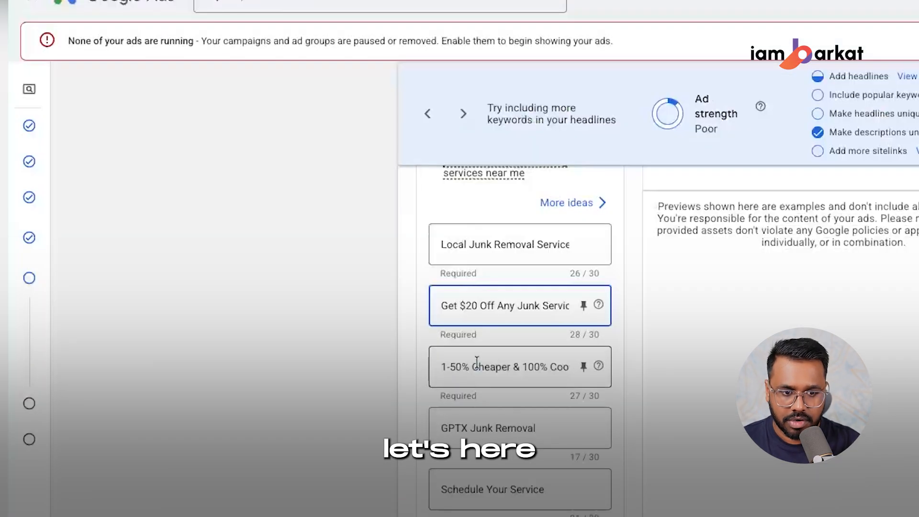
left_click(477, 367)
key("ctrl+a")
key("ctrl+v")
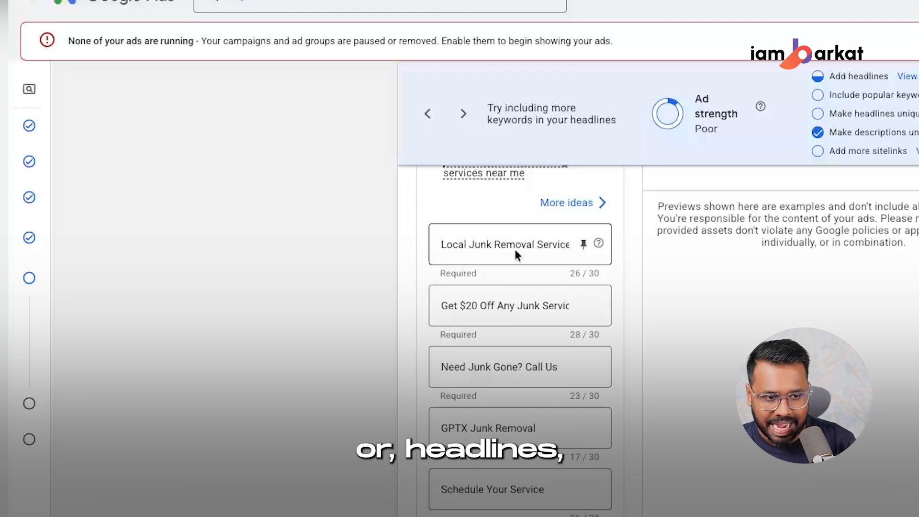
Replace the ad's first description with Reliable Junk Removal Service. Focused on Eco-Friendly Disposal and Superior Customer Care from the spreadsheet
scroll(517, 350, "down", 15)
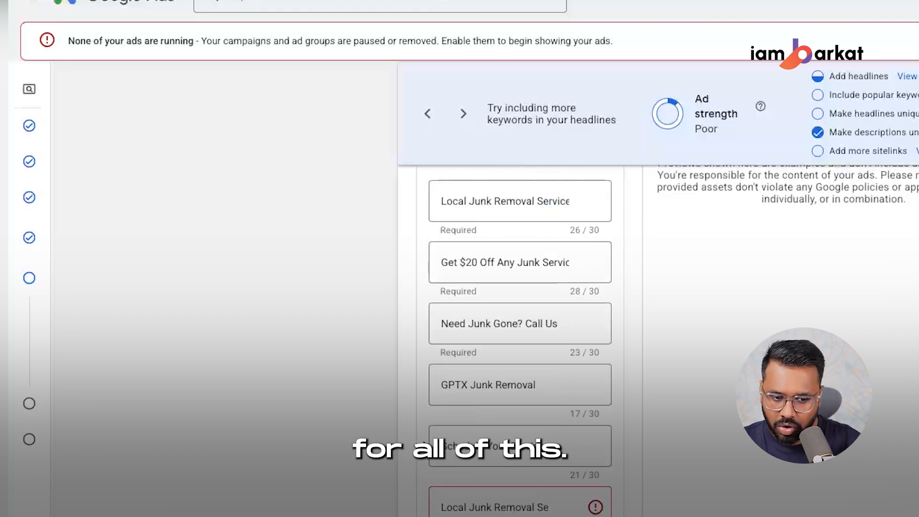
scroll(481, 387, "up", 1)
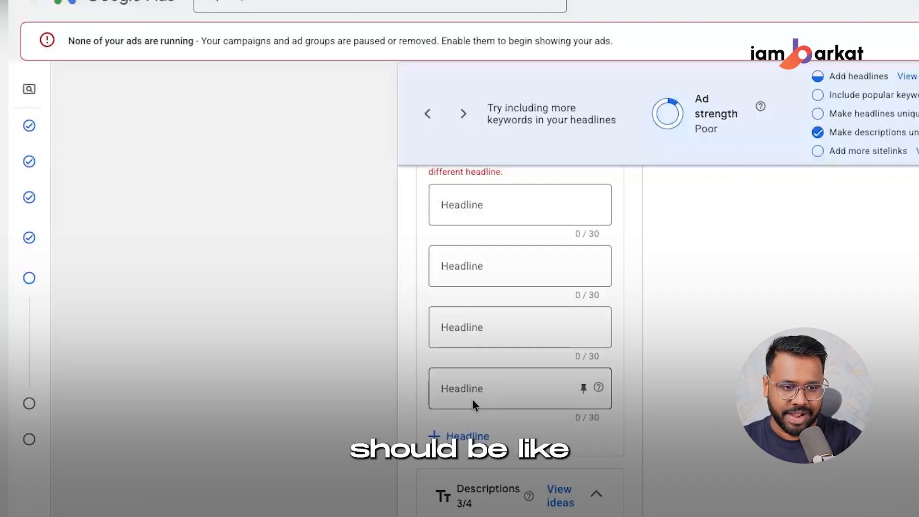
scroll(585, 346, "down", 4)
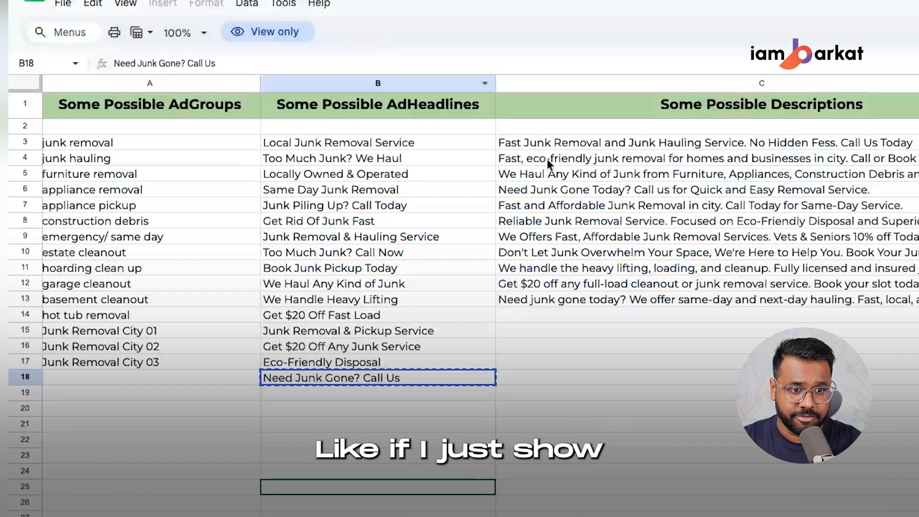
left_click(546, 221)
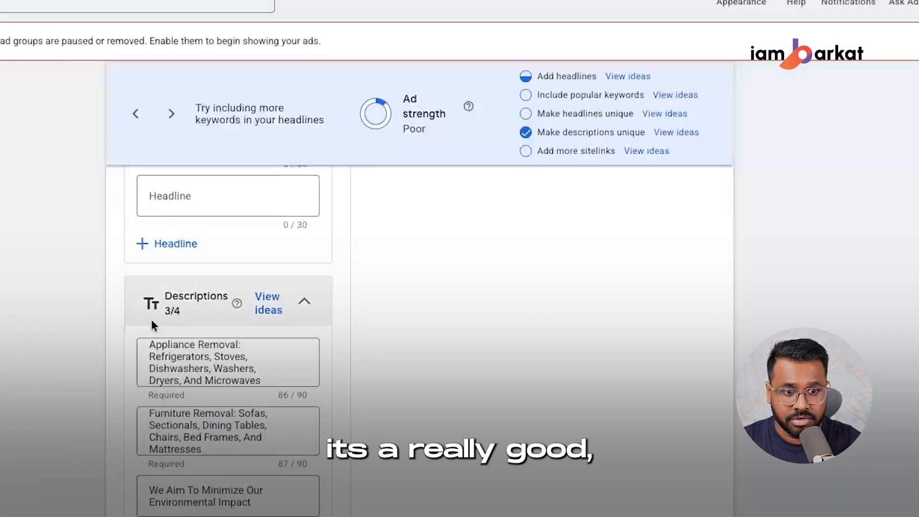
left_click(213, 374)
key("ctrl+a")
key("ctrl+v")
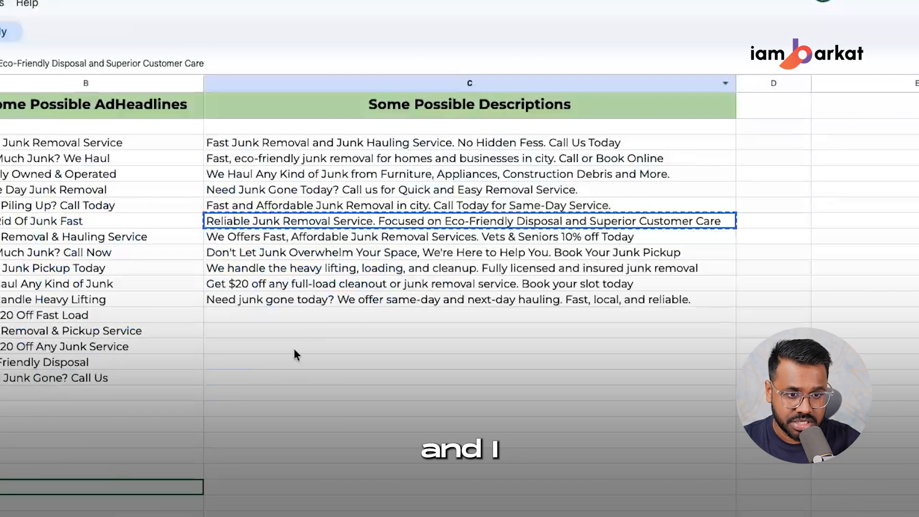
Replace the furniture removal description with Get $20 off any full-load cleanout or junk removal service. Book your slot today from the spreadsheet
left_click(234, 285)
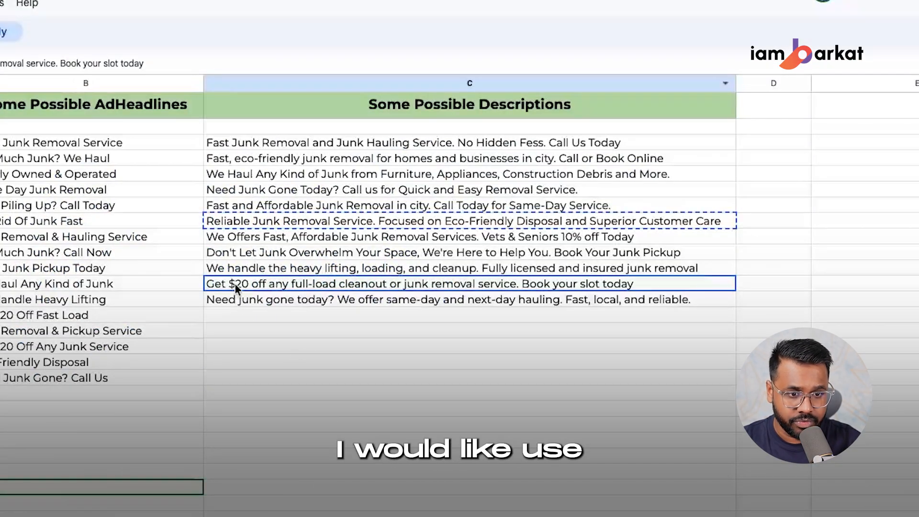
key("ctrl+c")
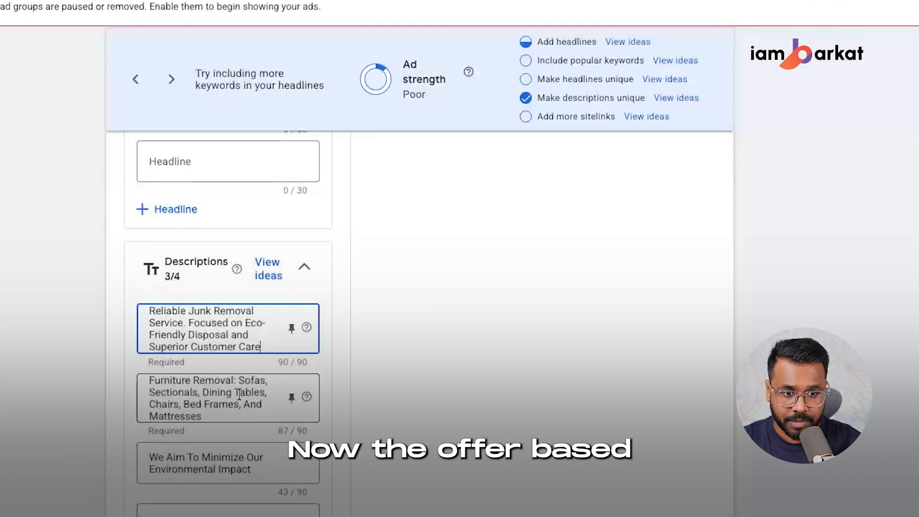
left_click(211, 322)
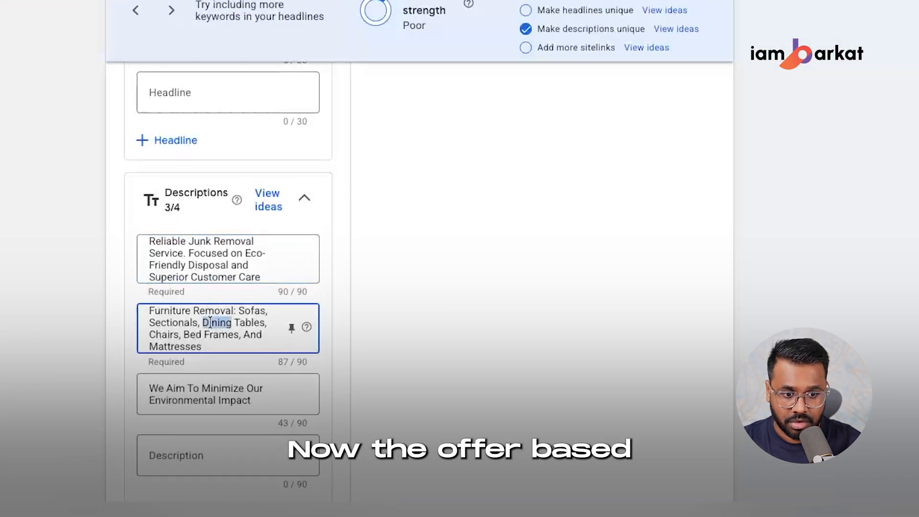
key("ctrl+v")
key("ctrl+a")
key("ctrl+v")
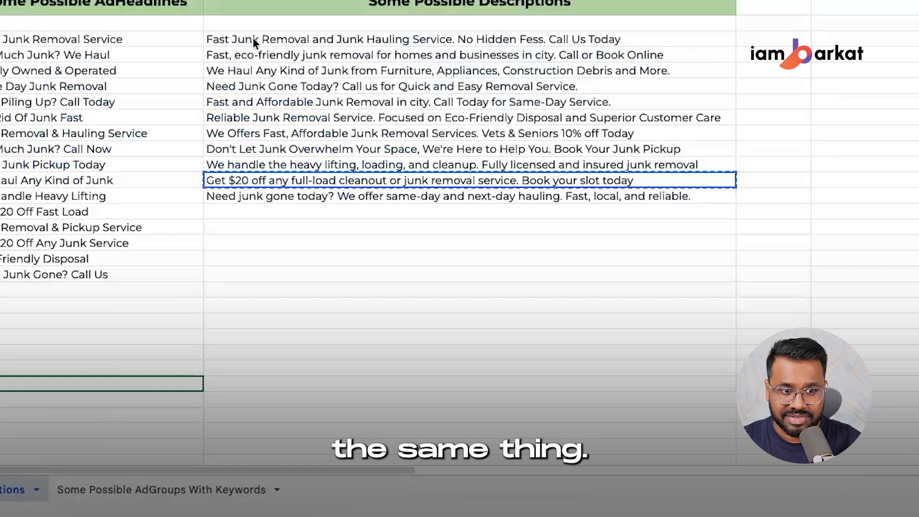
Set the third description to the spreadsheet's We Haul Any Kind of Junk text and the fourth to its Vets & Seniors 10% off text
left_click(272, 74)
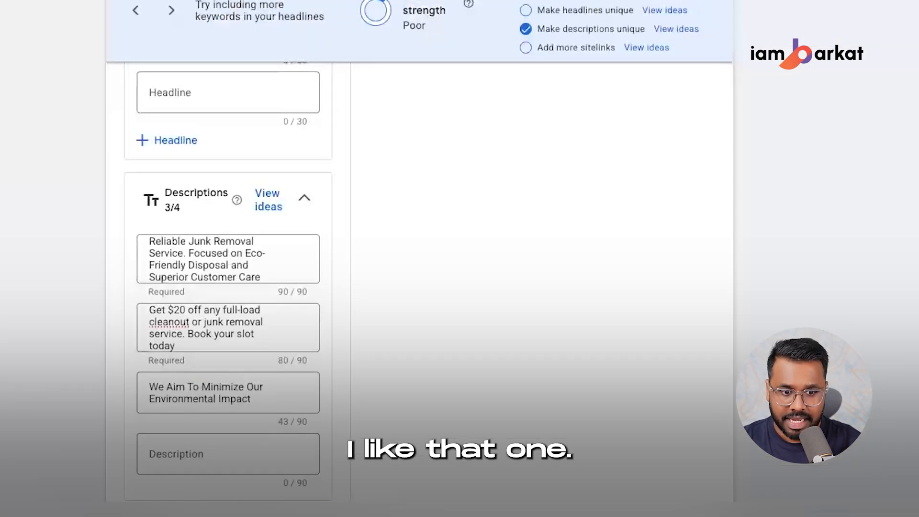
triple_click(211, 393)
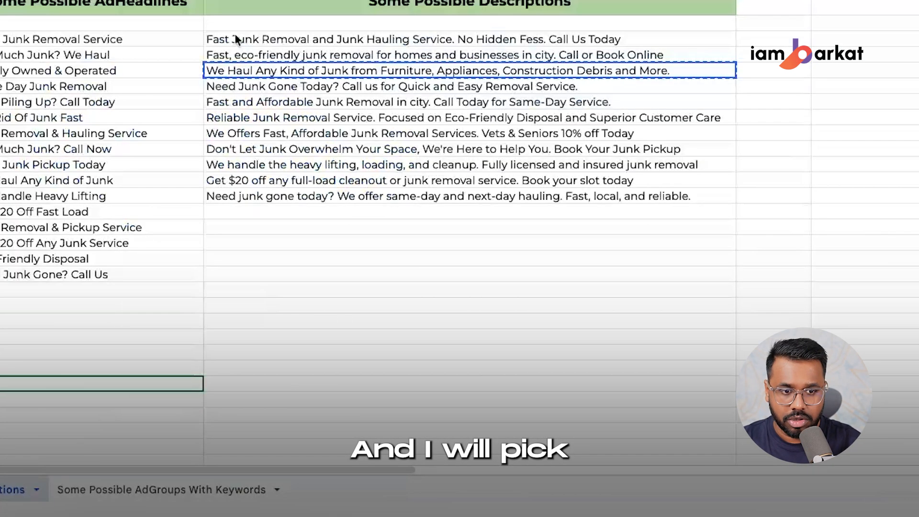
left_click(360, 254)
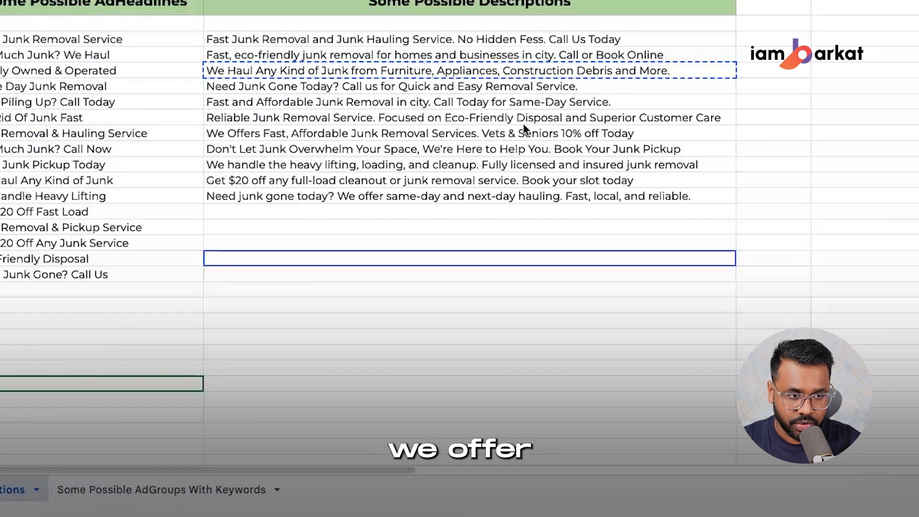
left_click(395, 133)
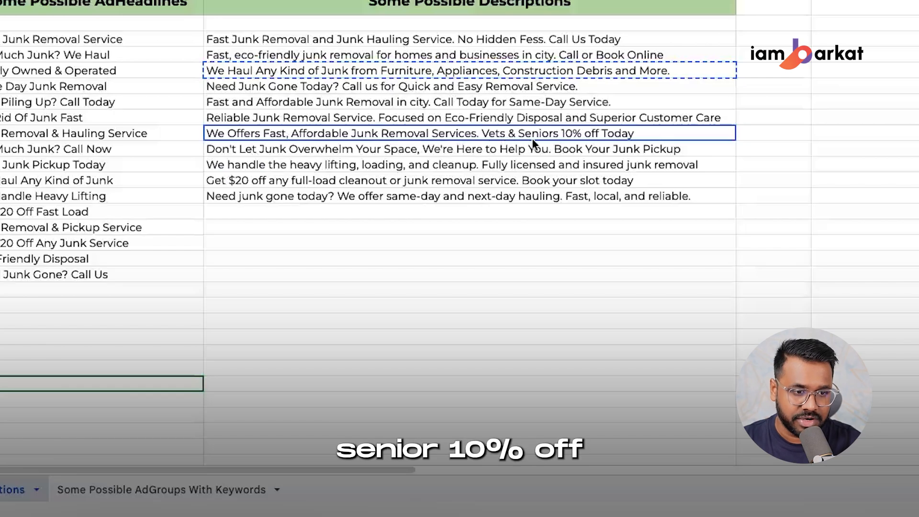
key("ctrl+c")
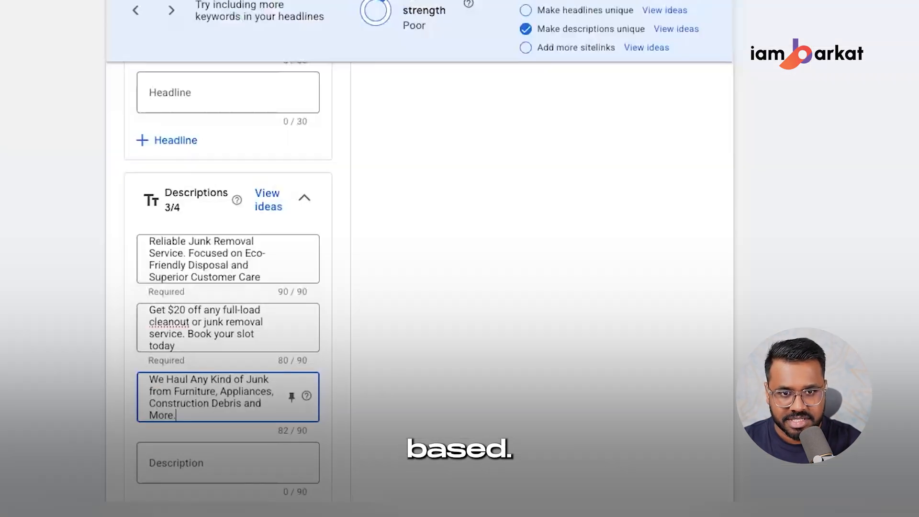
key("ctrl+v")
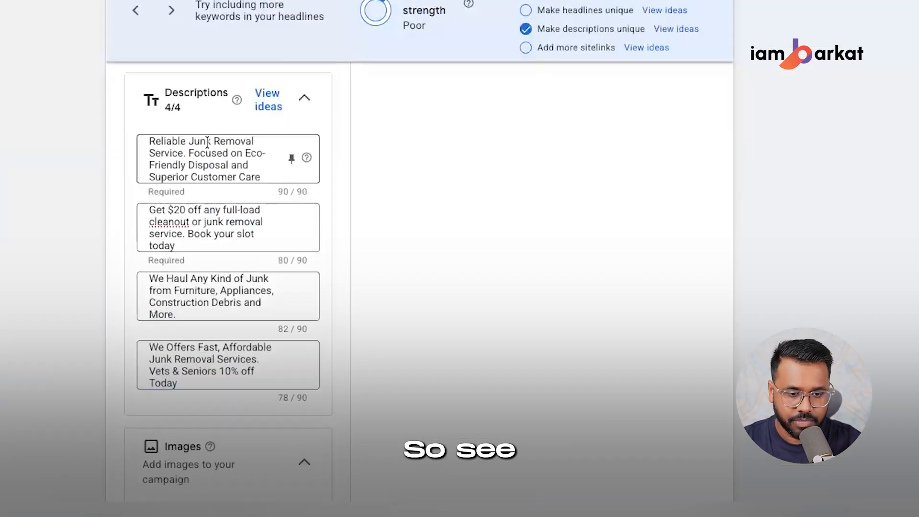
Go past the ad's image, business name, logo, sitelink and callout sections and continue to the campaign budget
scroll(242, 175, "down", 6)
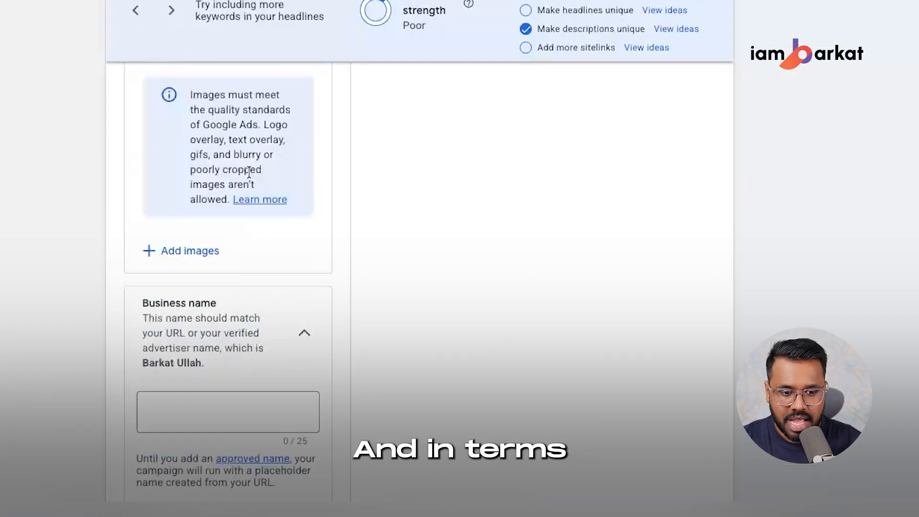
scroll(210, 176, "down", 4)
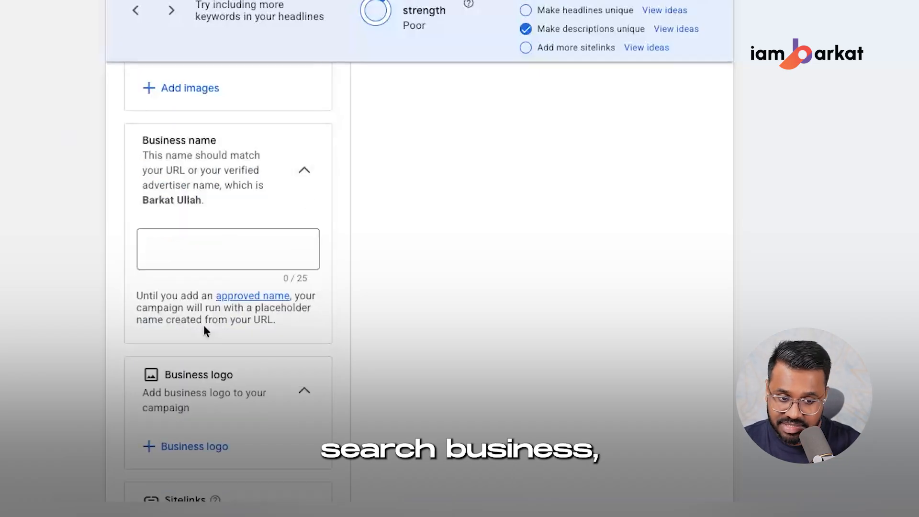
scroll(211, 239, "down", 3)
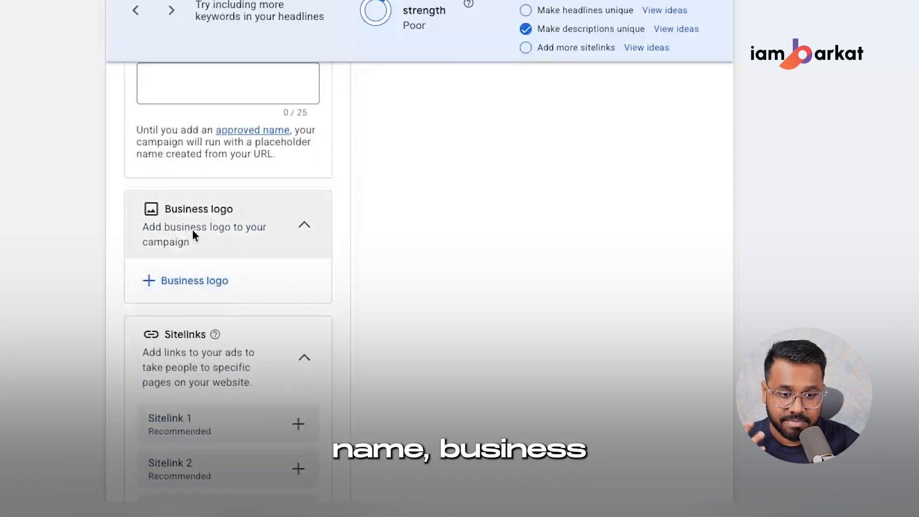
scroll(206, 254, "down", 5)
scroll(201, 320, "down", 5)
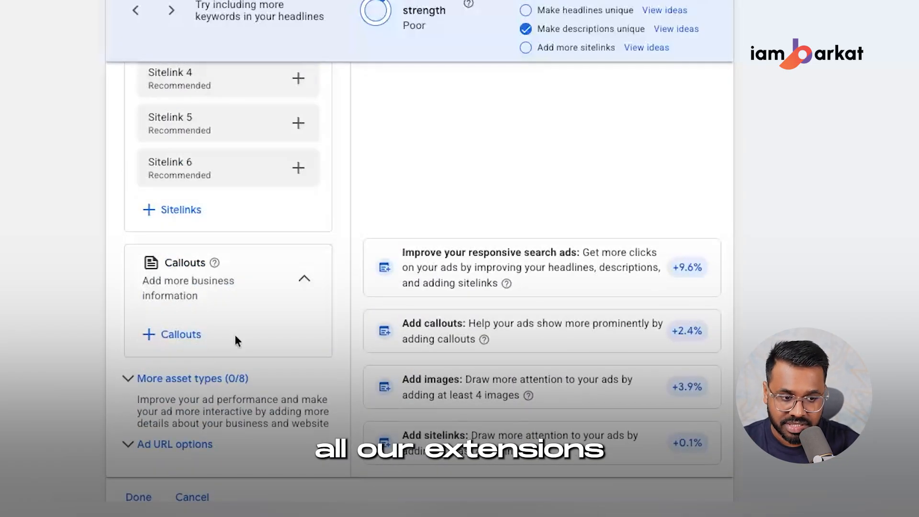
left_click(700, 450)
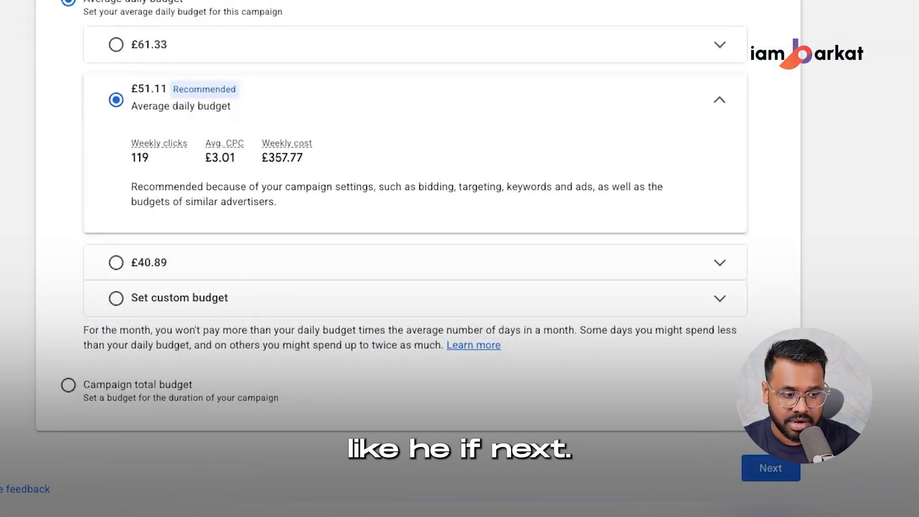
Set a custom average daily budget of £20 for the campaign and continue to the next stage
scroll(179, 149, "up", 3)
scroll(187, 182, "down", 1)
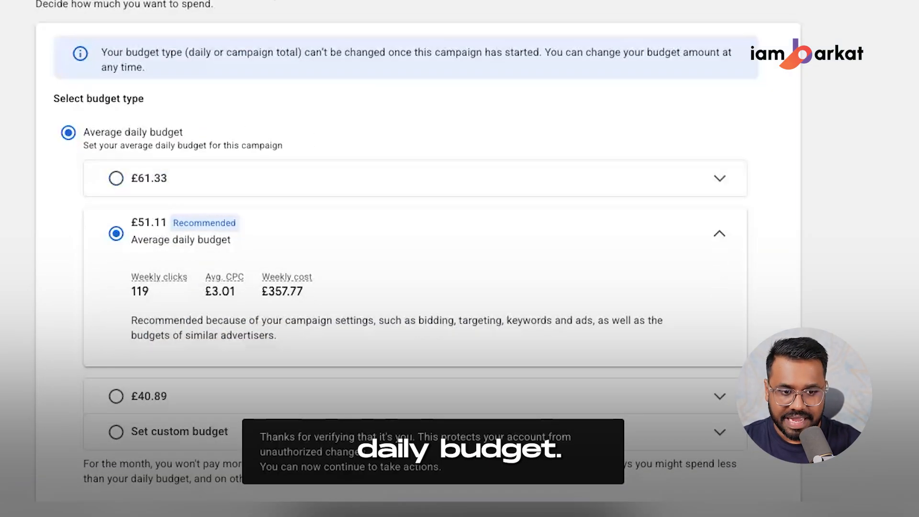
scroll(159, 238, "down", 2)
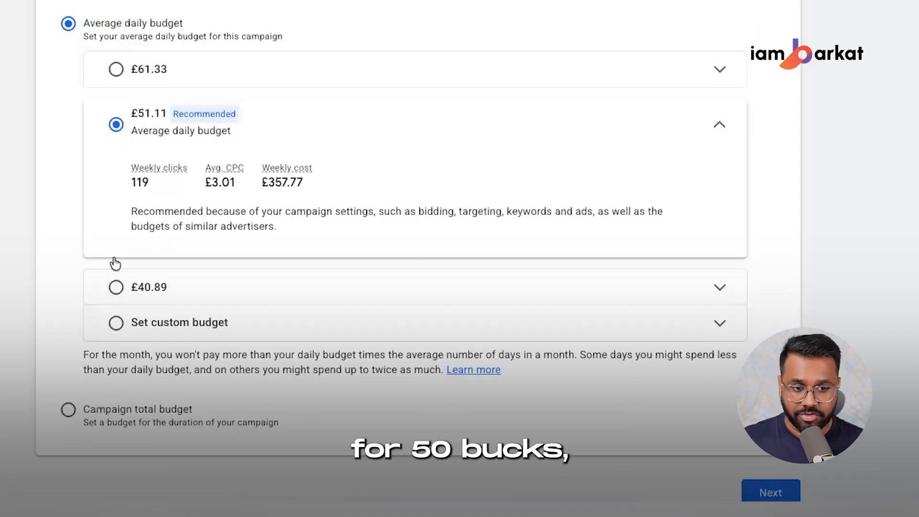
left_click(134, 331)
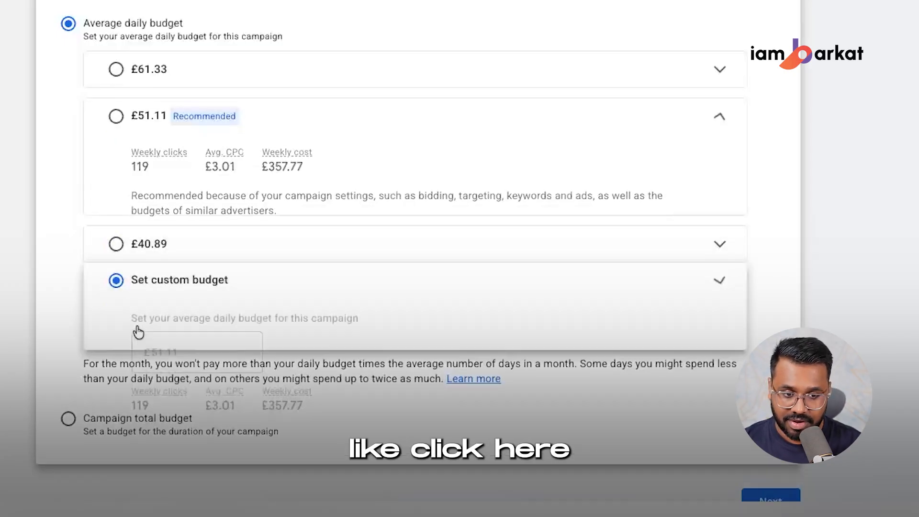
type("50")
key("BackSpace")
key("BackSpace")
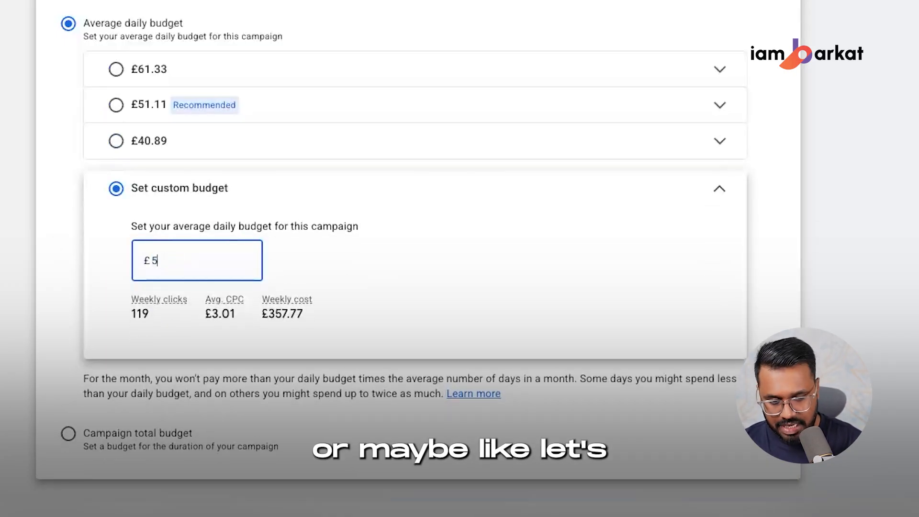
type("20")
scroll(722, 263, "down", 2)
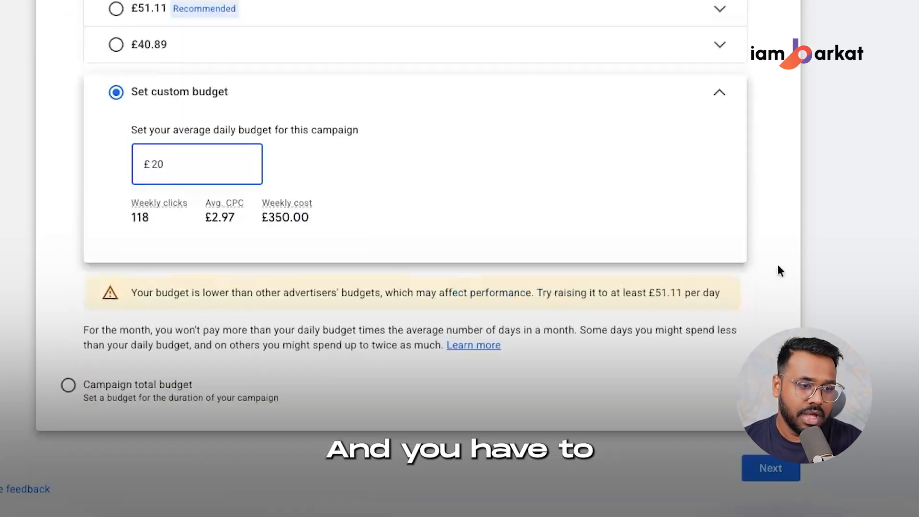
left_click(772, 468)
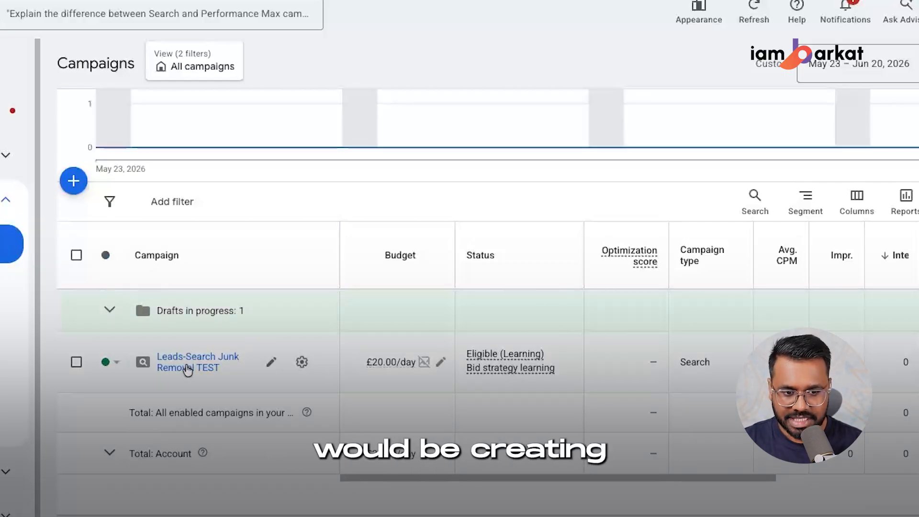
Open the ad groups of the Leads-Search Junk Removal TEST campaign
left_click(187, 369)
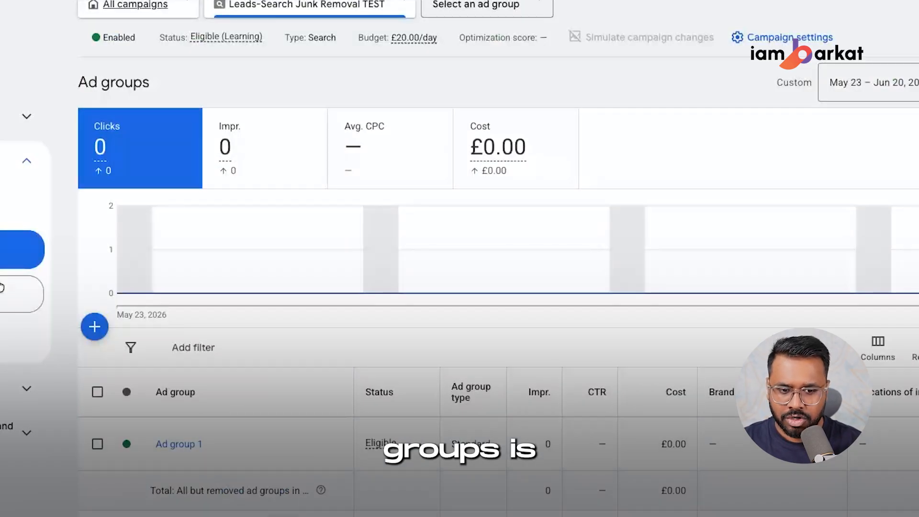
left_click(94, 327)
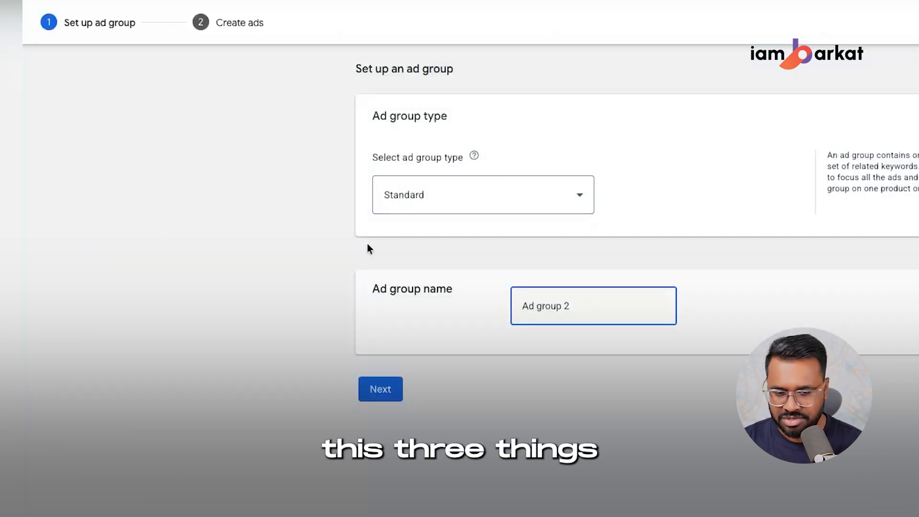
left_click(49, 2)
left_click(838, 274)
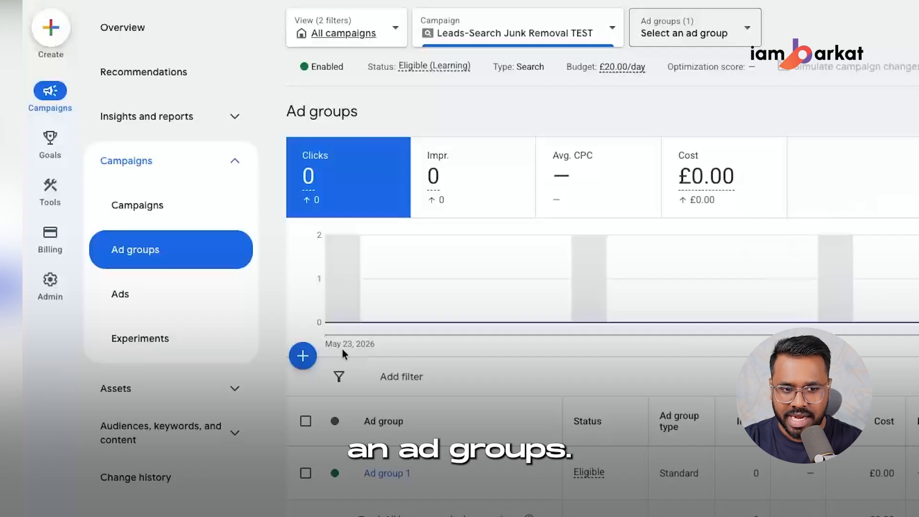
Open the campaign's assets and filter the list to show only image assets
left_click(187, 116)
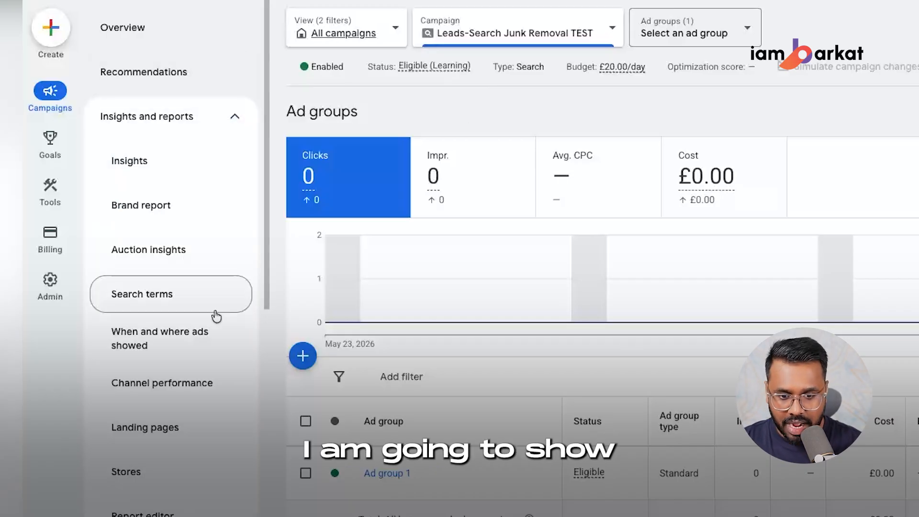
scroll(192, 335, "down", 5)
left_click(127, 430)
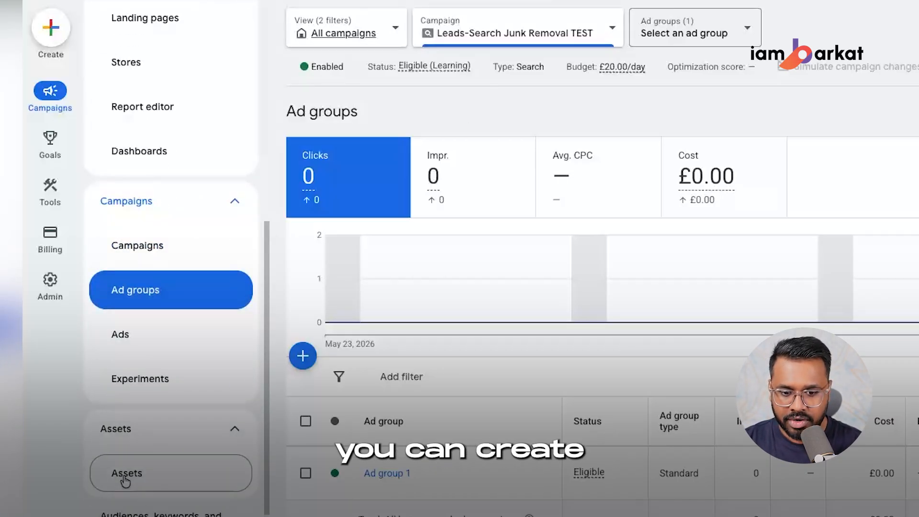
left_click(127, 472)
scroll(123, 401, "down", 1)
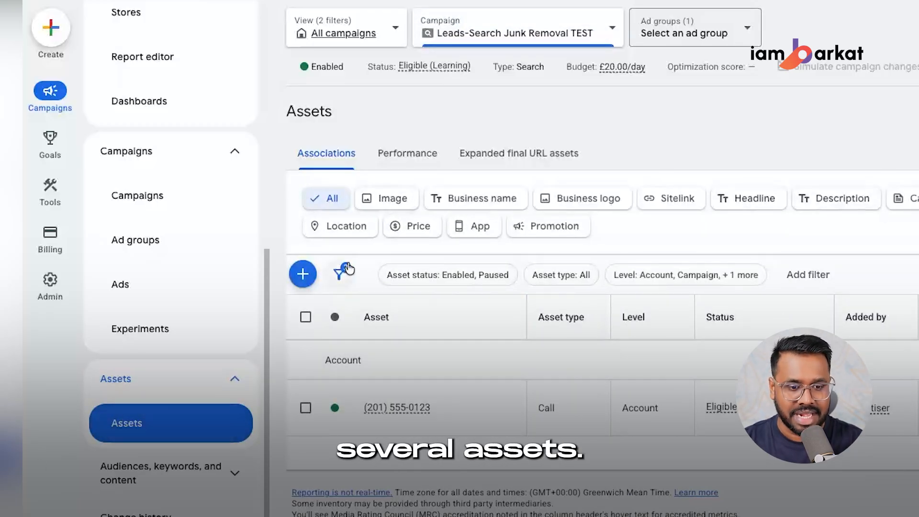
left_click(376, 203)
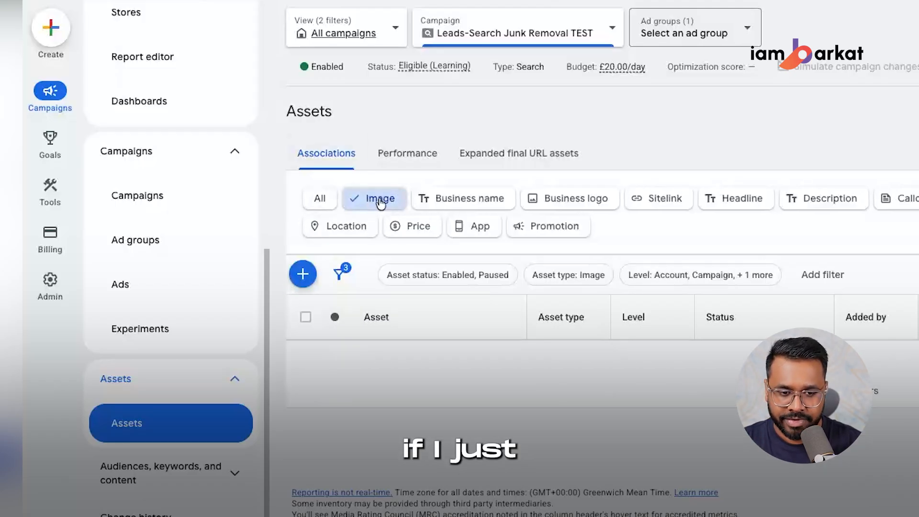
Browse the asset types that can be added, and filter the campaign's assets by business name, business logo and sitelink
left_click(306, 270)
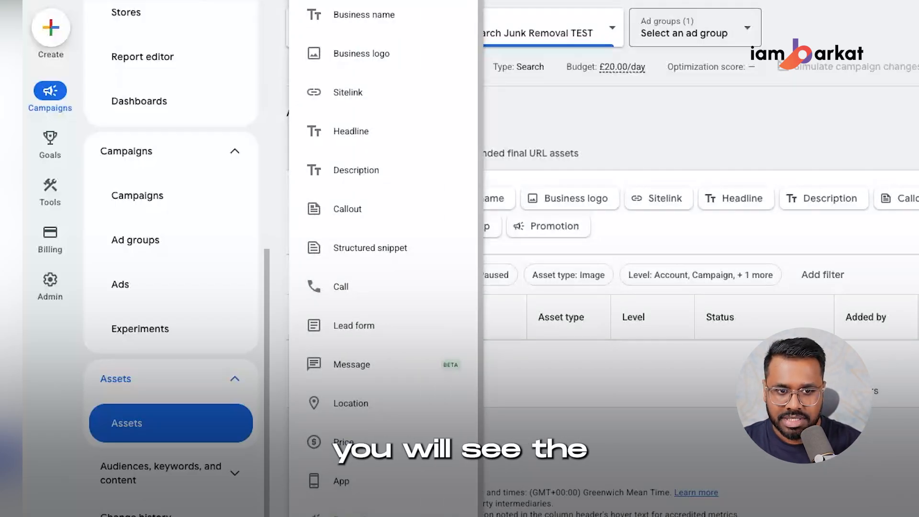
left_click(658, 136)
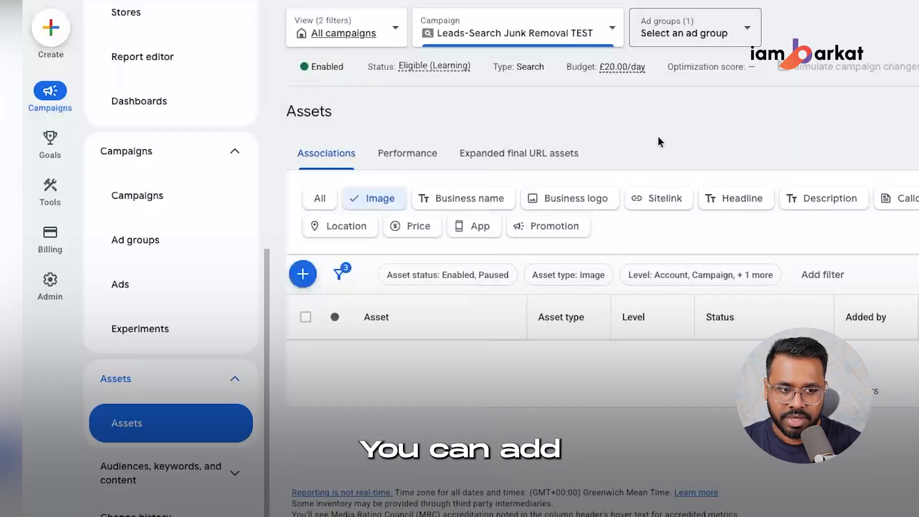
left_click(467, 206)
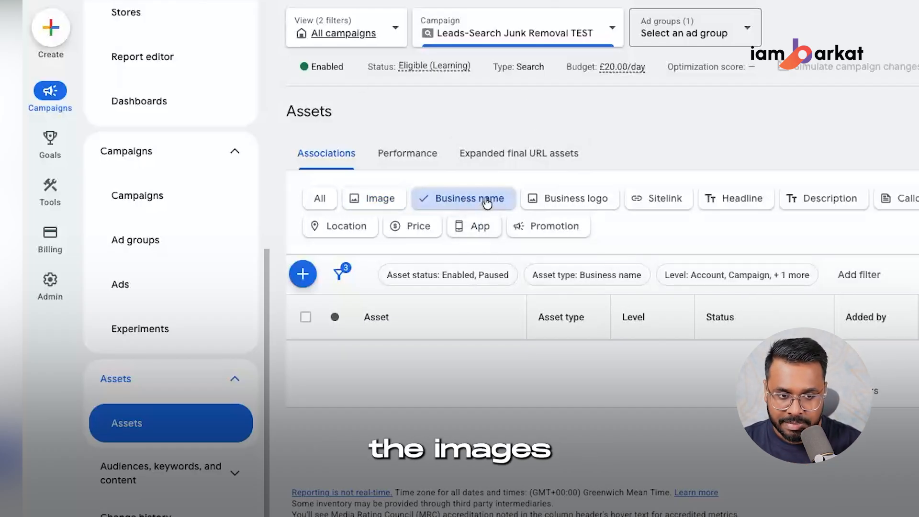
left_click(593, 207)
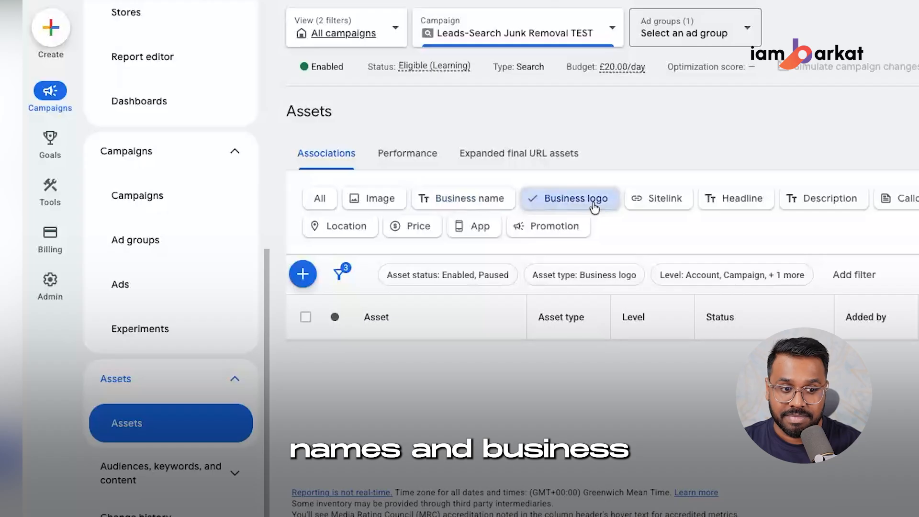
left_click(667, 202)
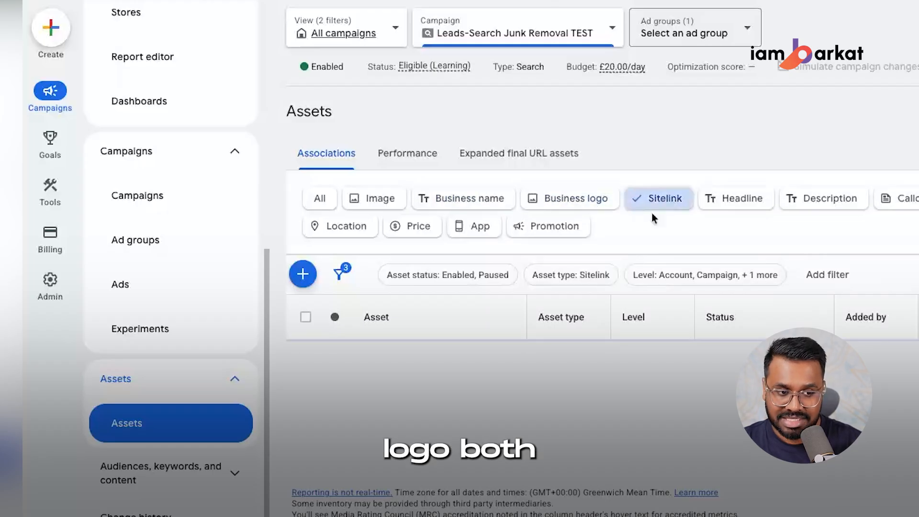
Start a new sitelink for the campaign, go through its text, description and final URL fields, and switch the preview to desktop
left_click(303, 282)
left_click(334, 92)
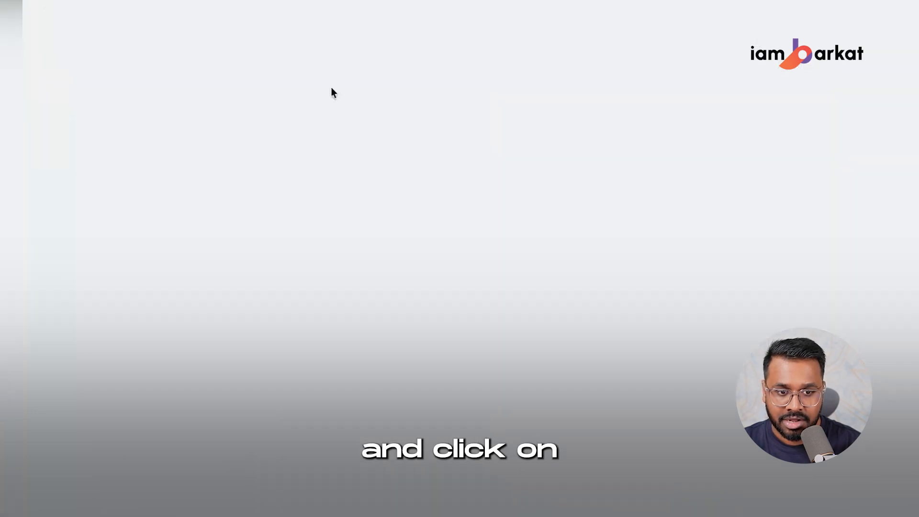
scroll(321, 242, "down", 3)
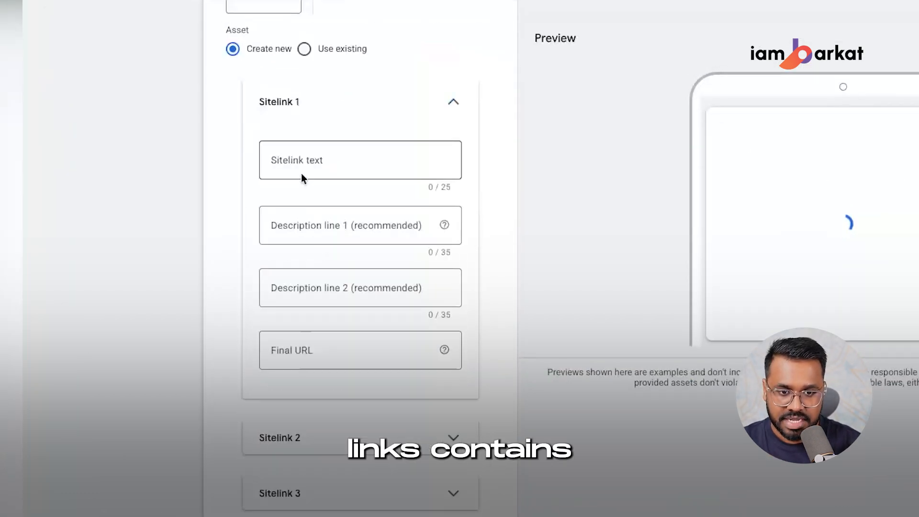
left_click(302, 176)
scroll(327, 225, "down", 1)
left_click(324, 196)
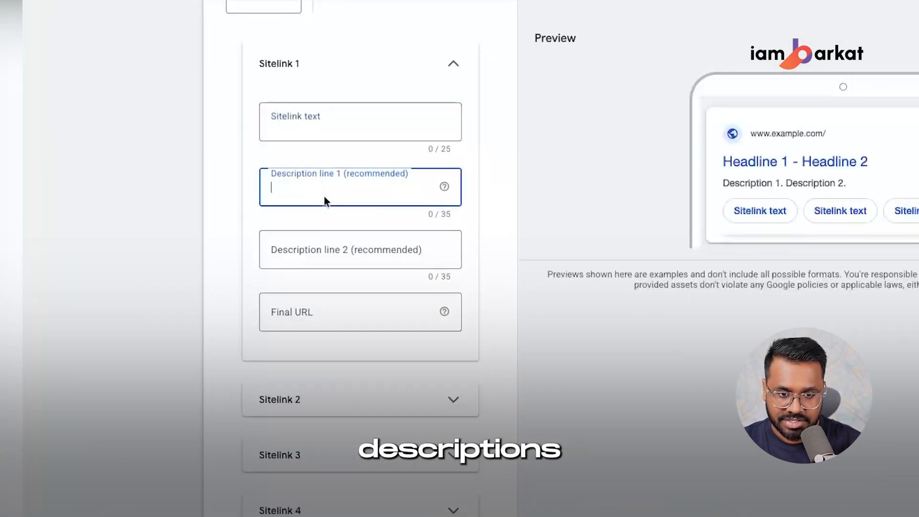
left_click(297, 249)
left_click(320, 310)
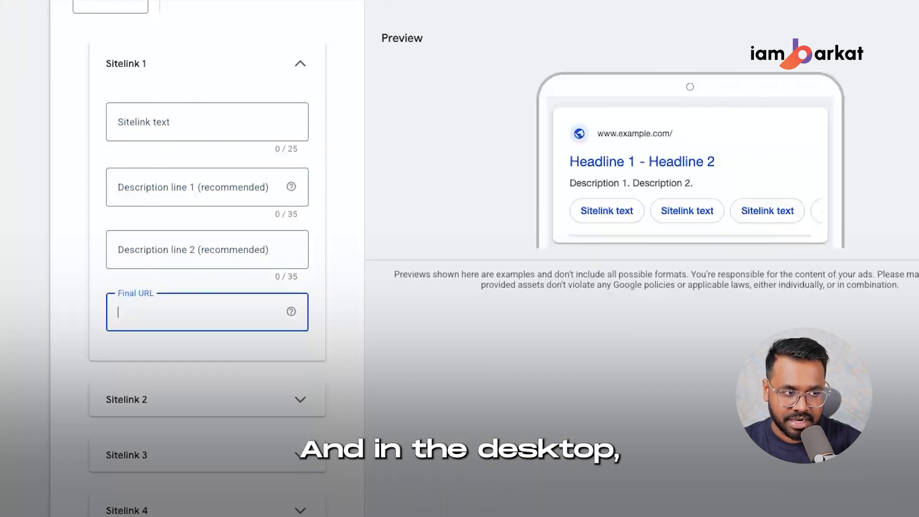
left_click(916, 38)
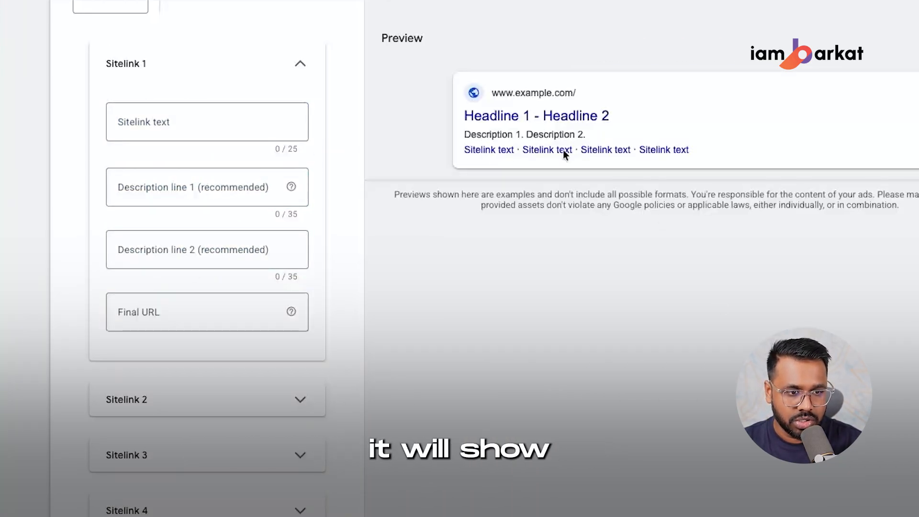
Set the first sitelink's text to "Happy Customers"
left_click(242, 132)
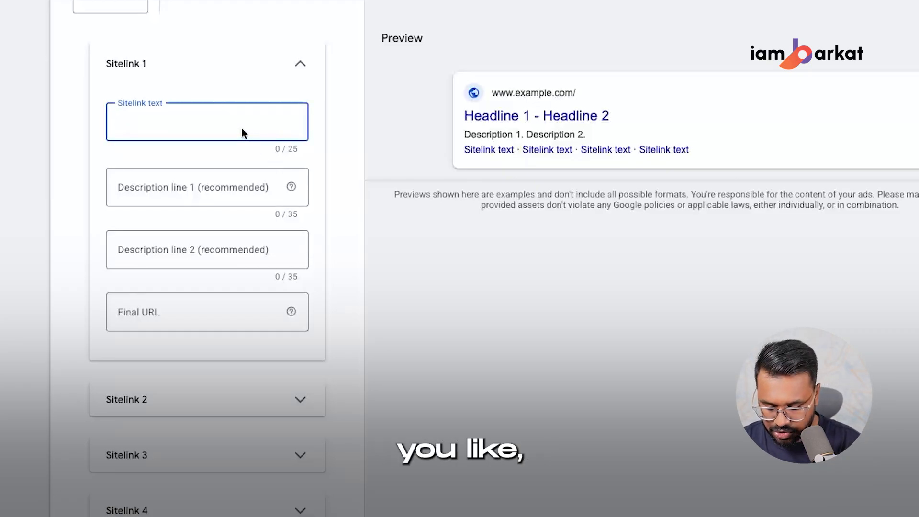
type("Show our")
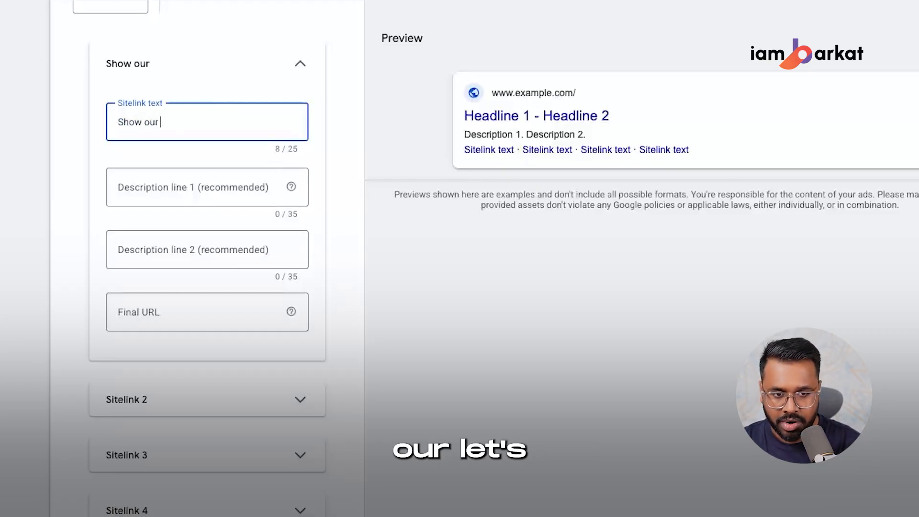
key("BackSpace")
key("BackSpace")
key("BackSpace")
key("BackSpace")
key("BackSpace")
key("BackSpace")
key("BackSpace")
key("BackSpace")
type("Reviews")
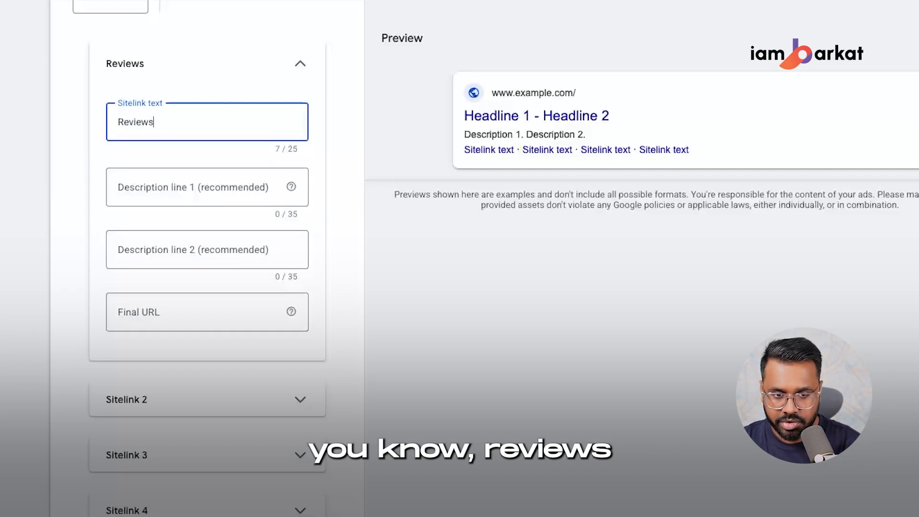
key("ctrl+a")
type("Happy")
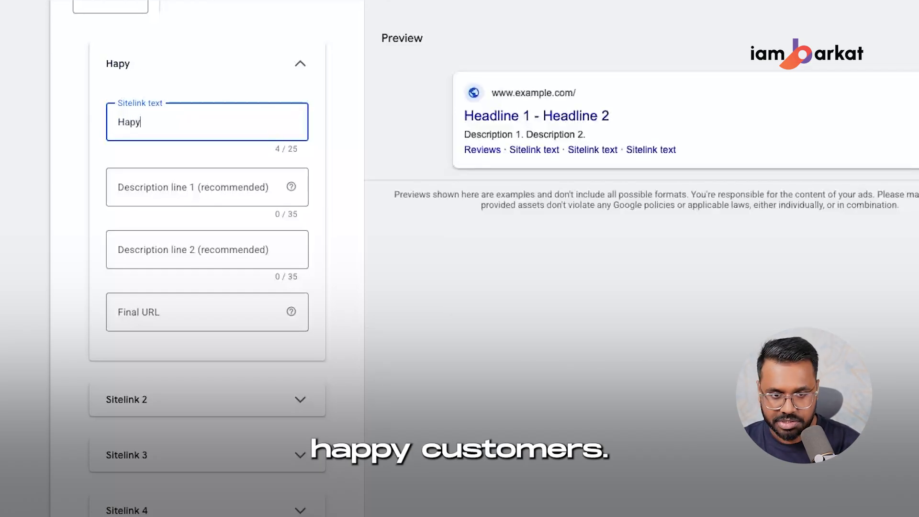
key("BackSpace")
type("py Customers")
Fill in the sitelink's two description lines with "See our happy customers" and "Get 20% Off today"
left_click(191, 195)
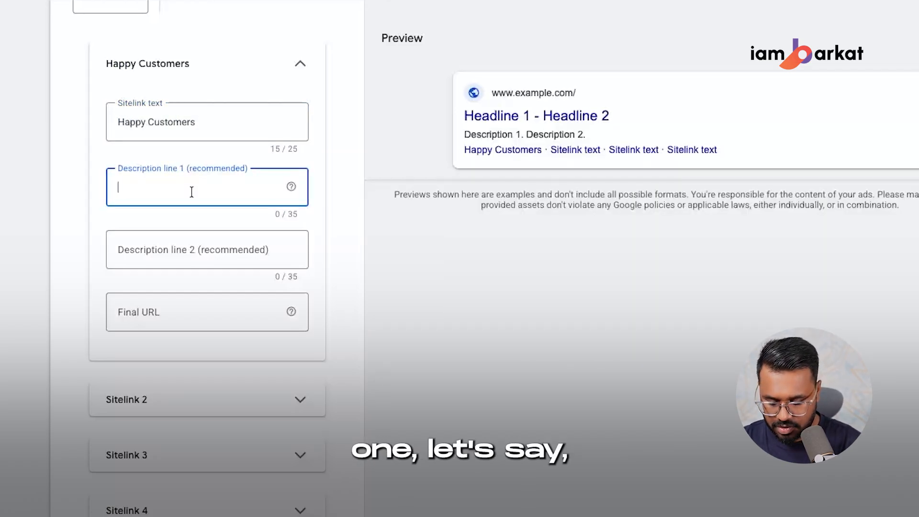
type("See our happy")
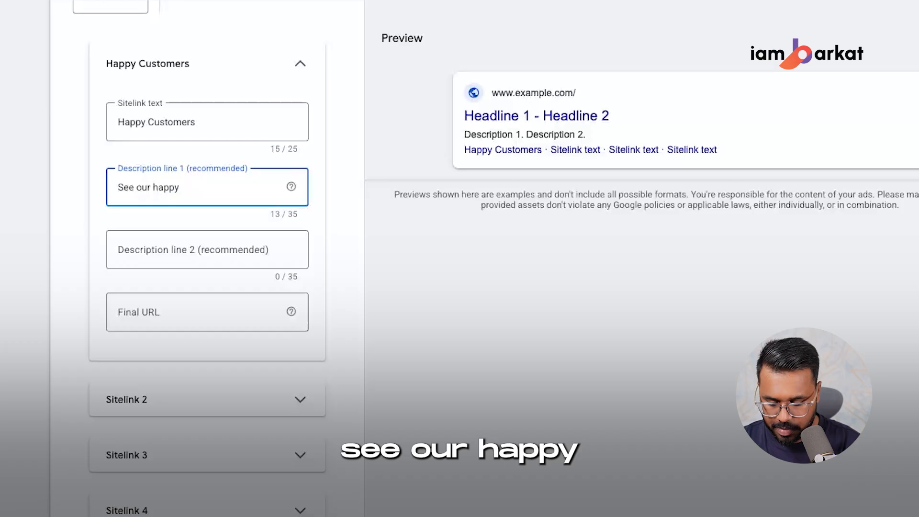
type(" custimers")
left_click(230, 250)
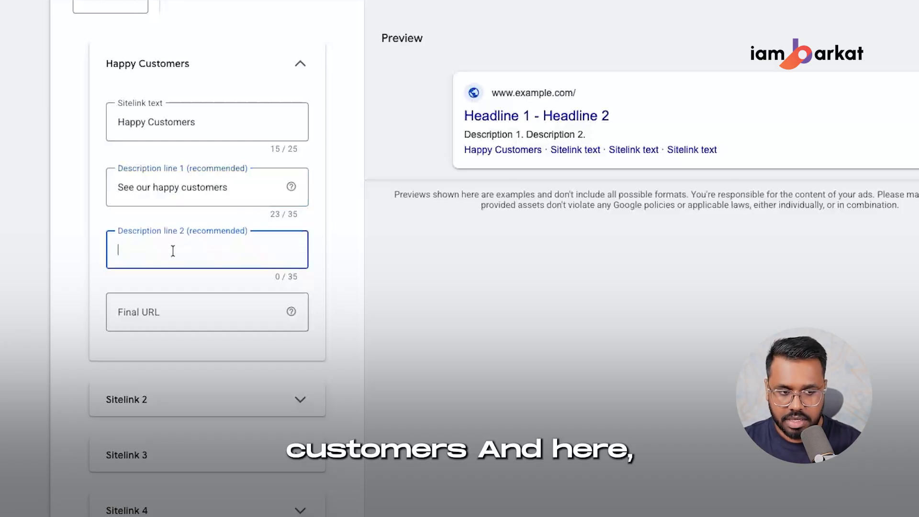
type("Get 20")
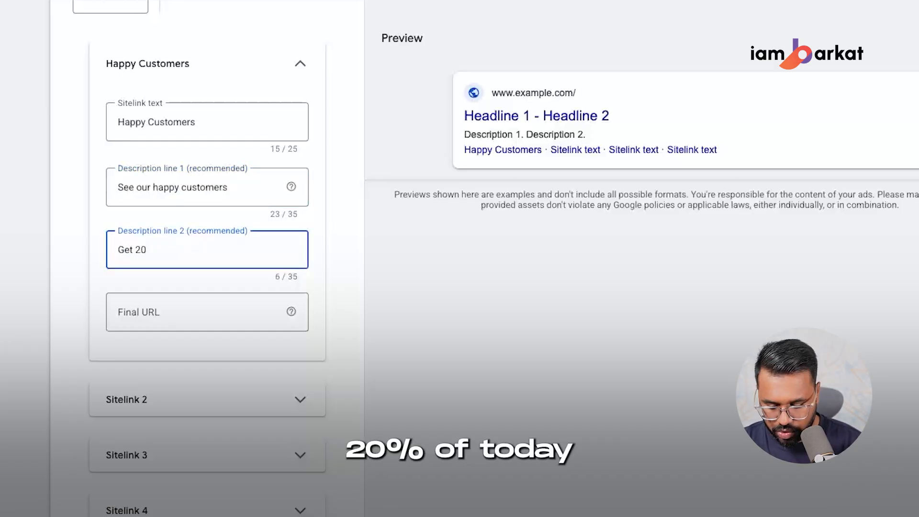
type("% Off today")
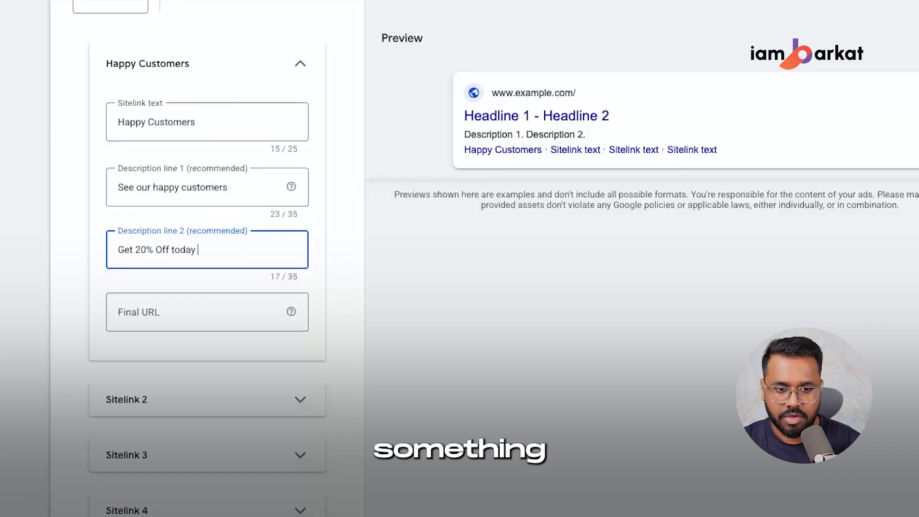
left_click(218, 301)
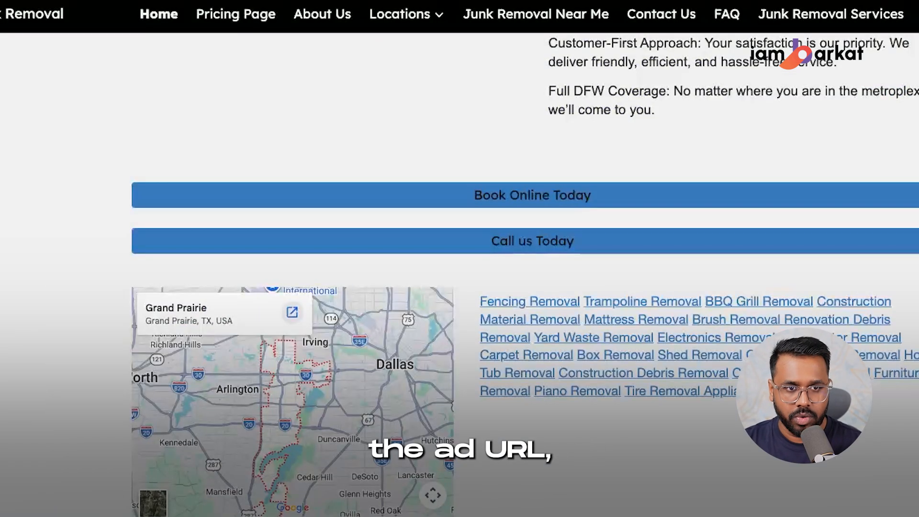
type("https://www.gptxjunkremoval.com")
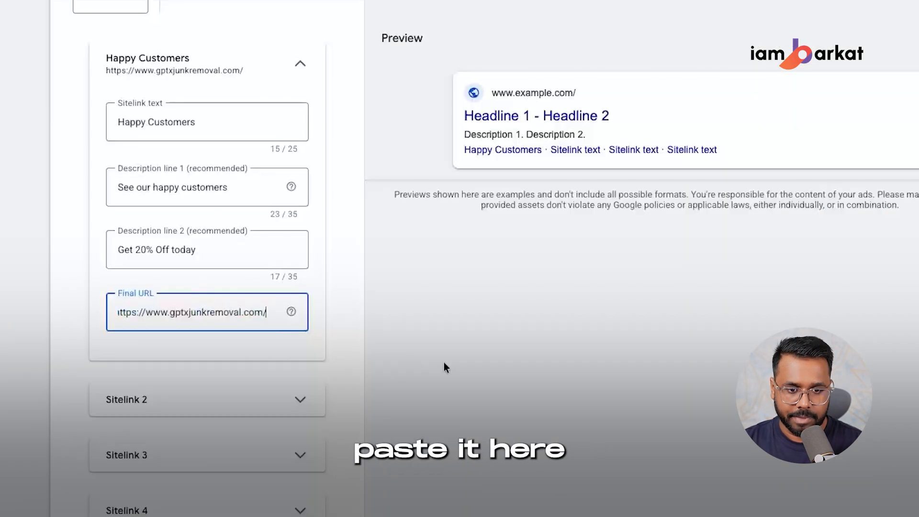
left_click(574, 309)
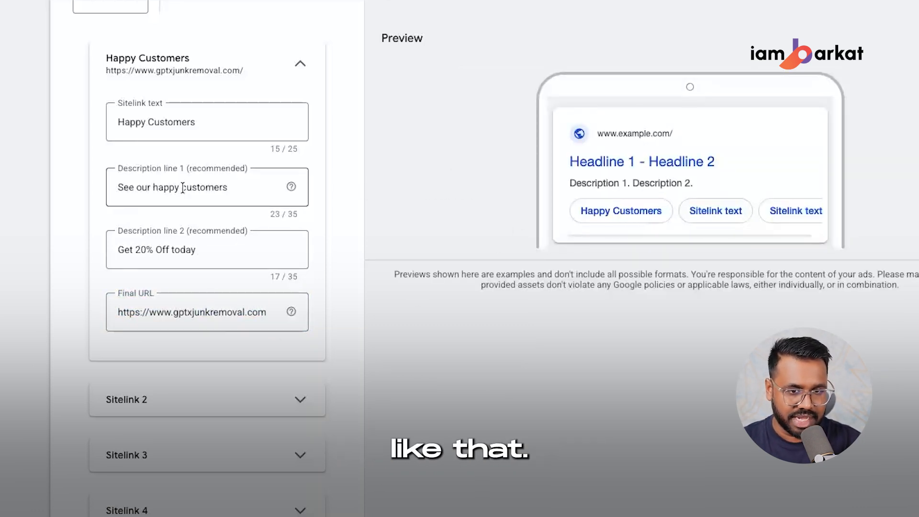
scroll(179, 142, "down", 6)
left_click(122, 484)
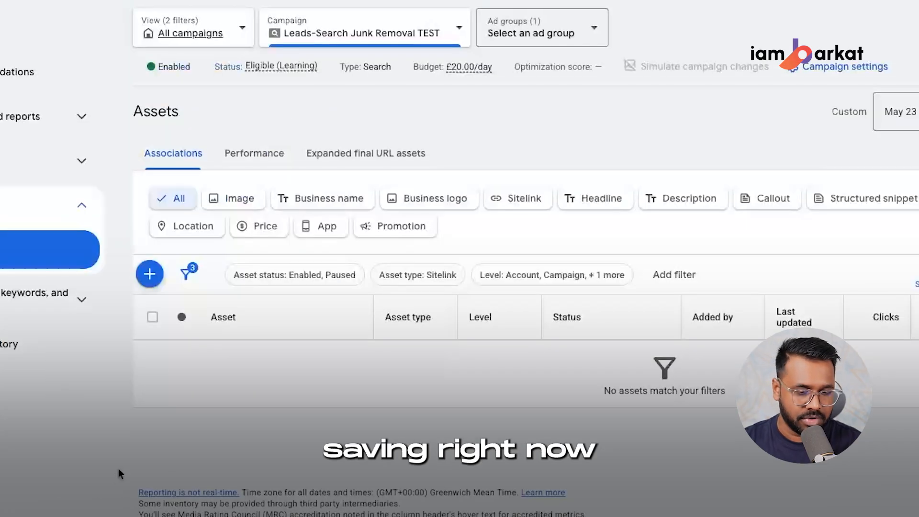
Filter the assets to callouts, draft campaign callouts reading "20% Off today" and "Honest Quote", and discard them
left_click(781, 204)
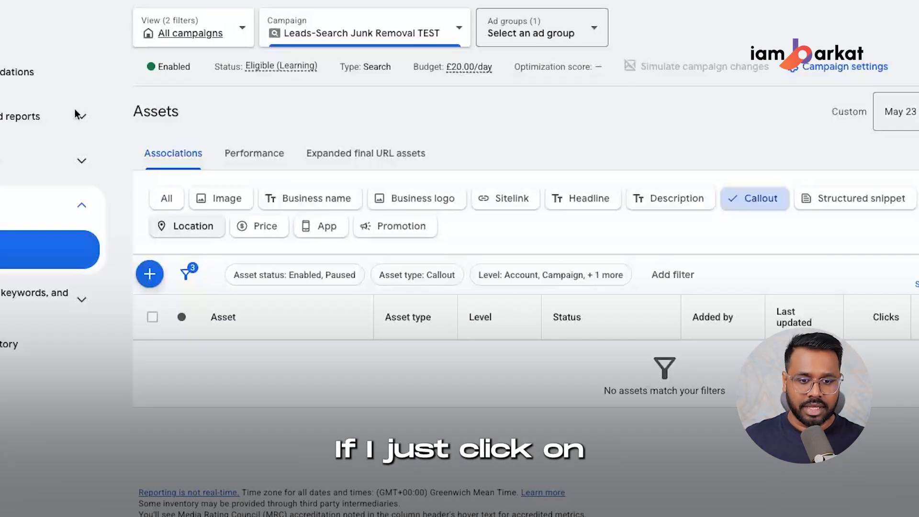
left_click(151, 267)
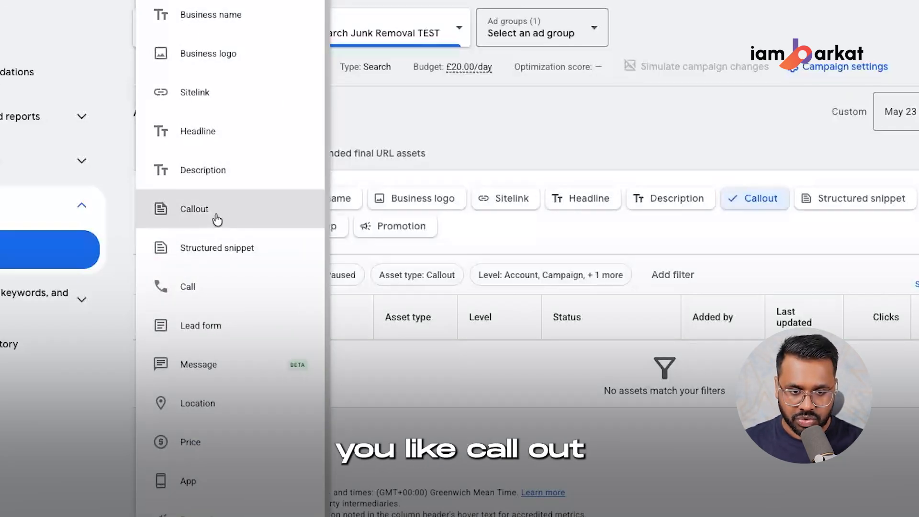
left_click(216, 219)
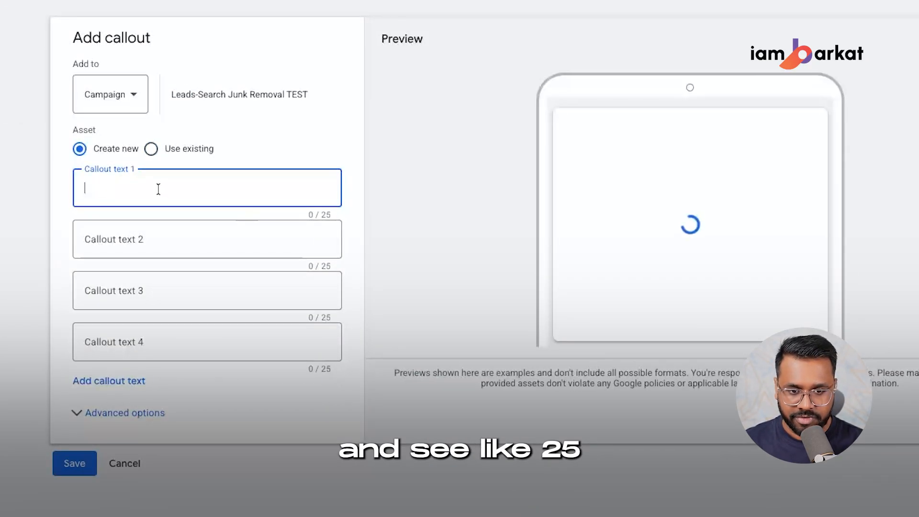
type("20%")
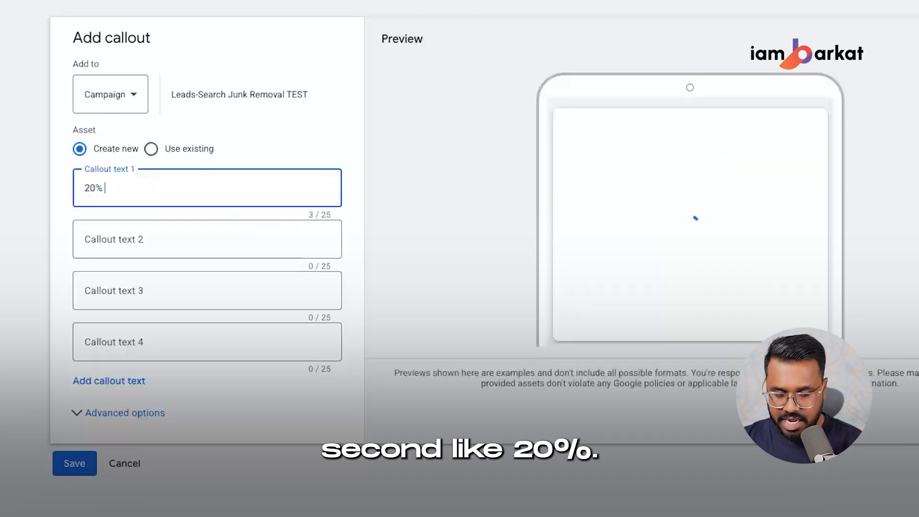
type(" Off toaday")
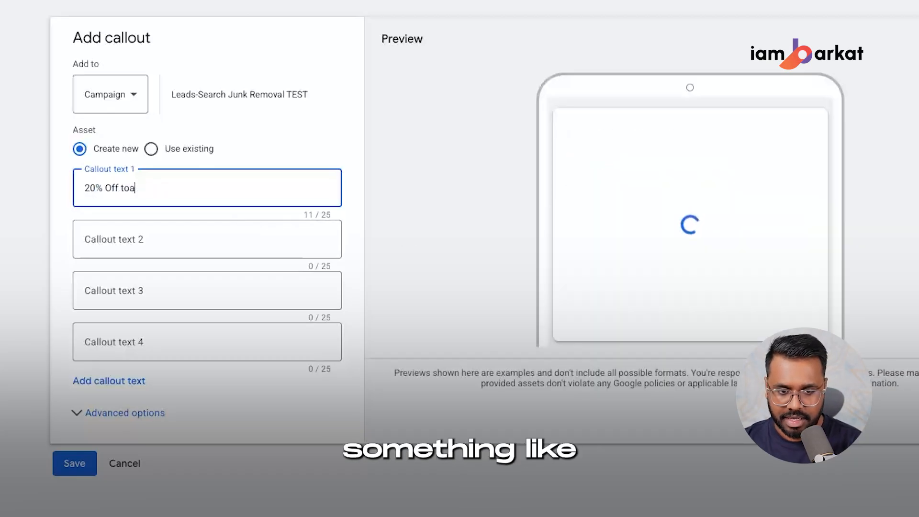
left_click(152, 238)
type("Hone")
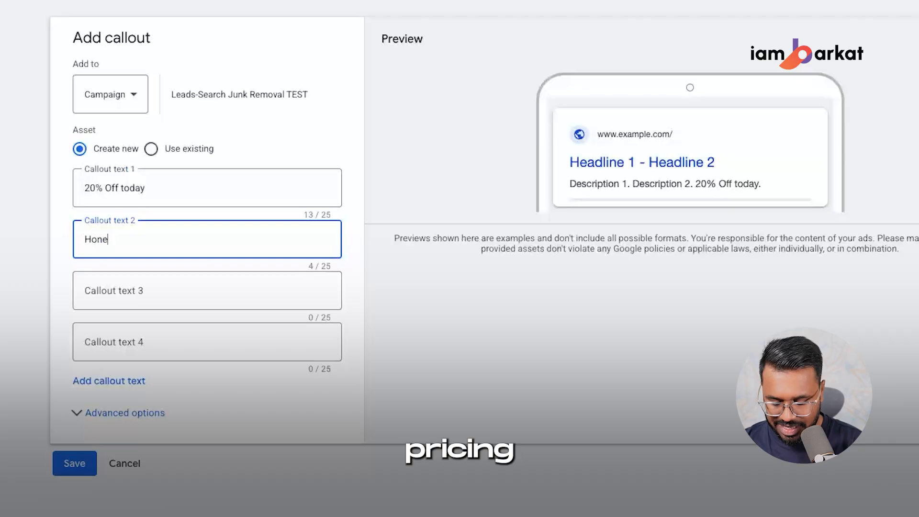
type("st Quote")
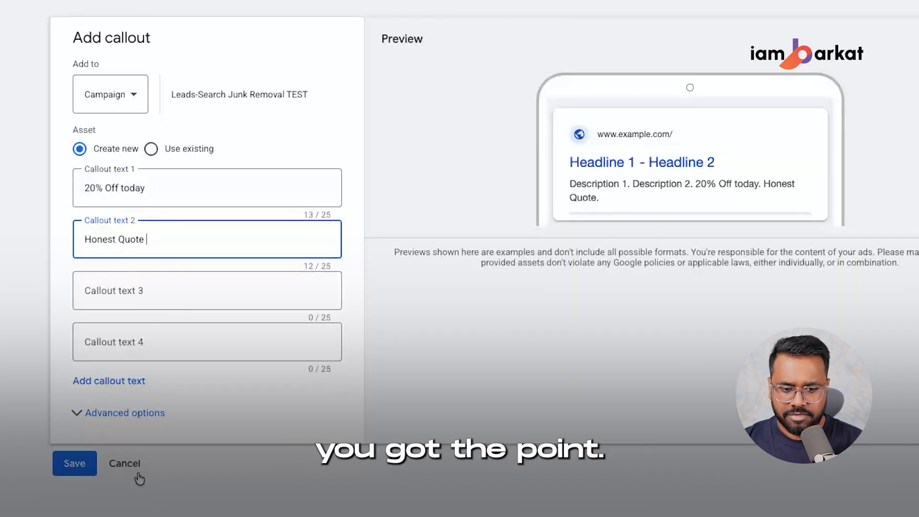
left_click(124, 464)
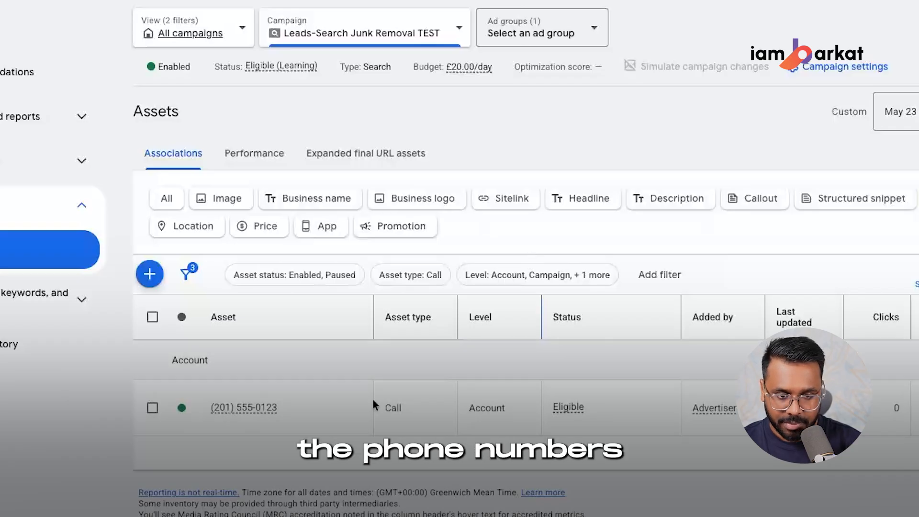
Filter the campaign's assets to locations and go to the campaign overview
left_click(186, 231)
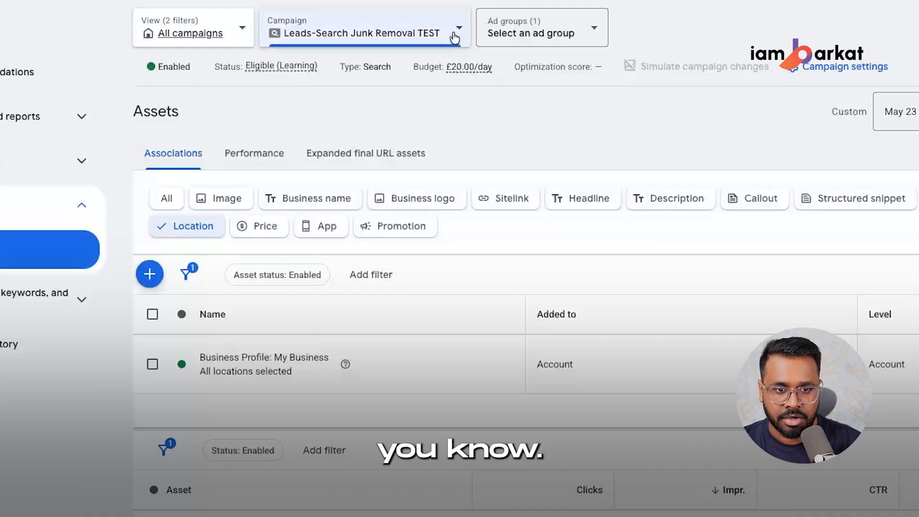
left_click(235, 30)
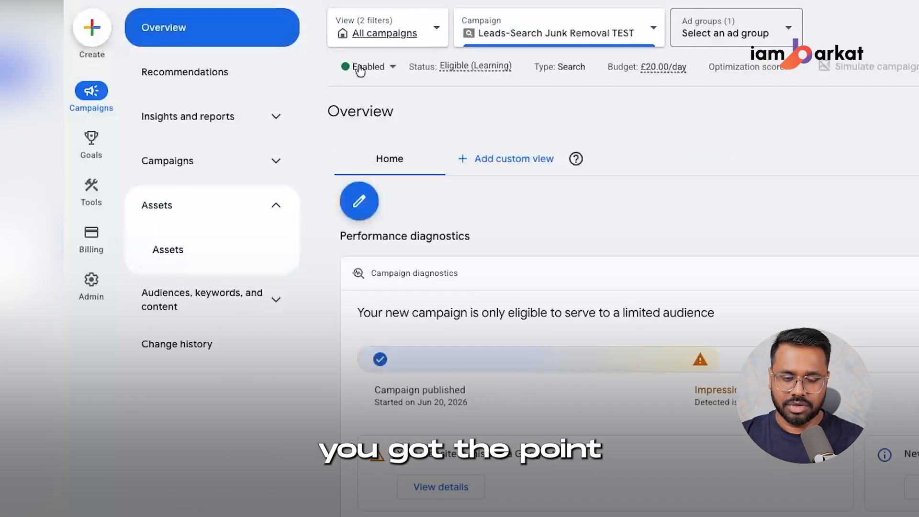